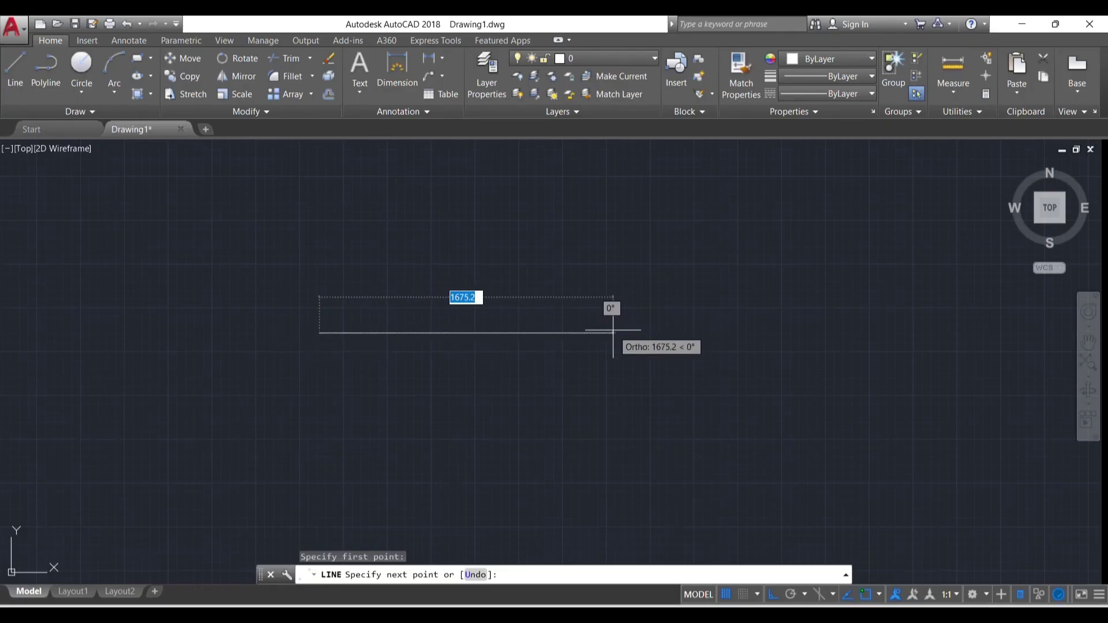
- Enter 1000 as the horizontal line's length, commit it, and exit LINE
text(1000)
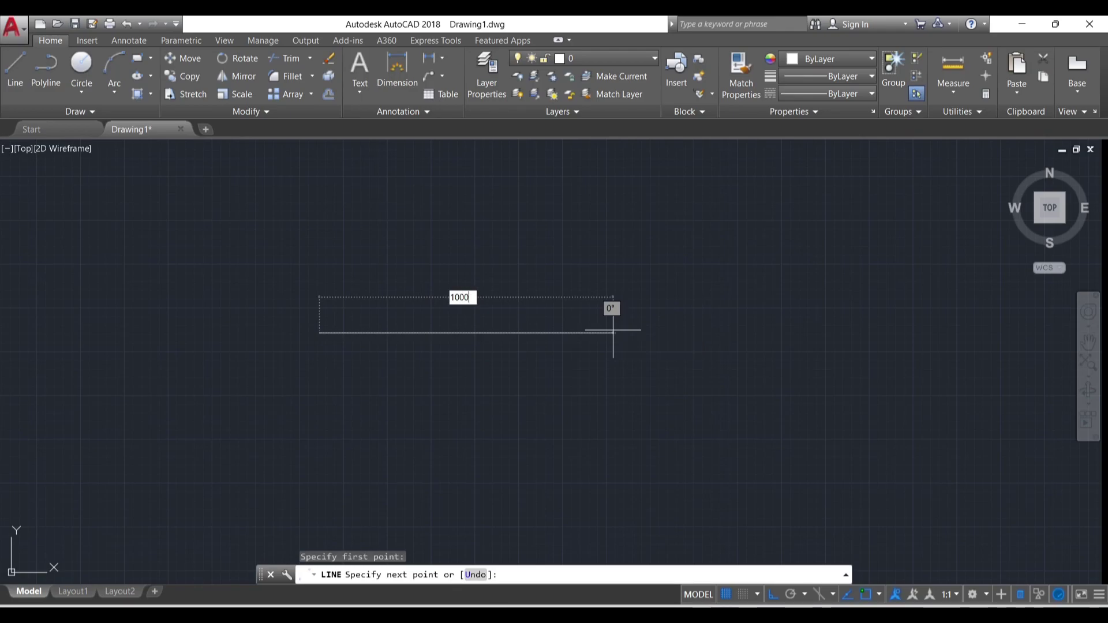
key(Return)
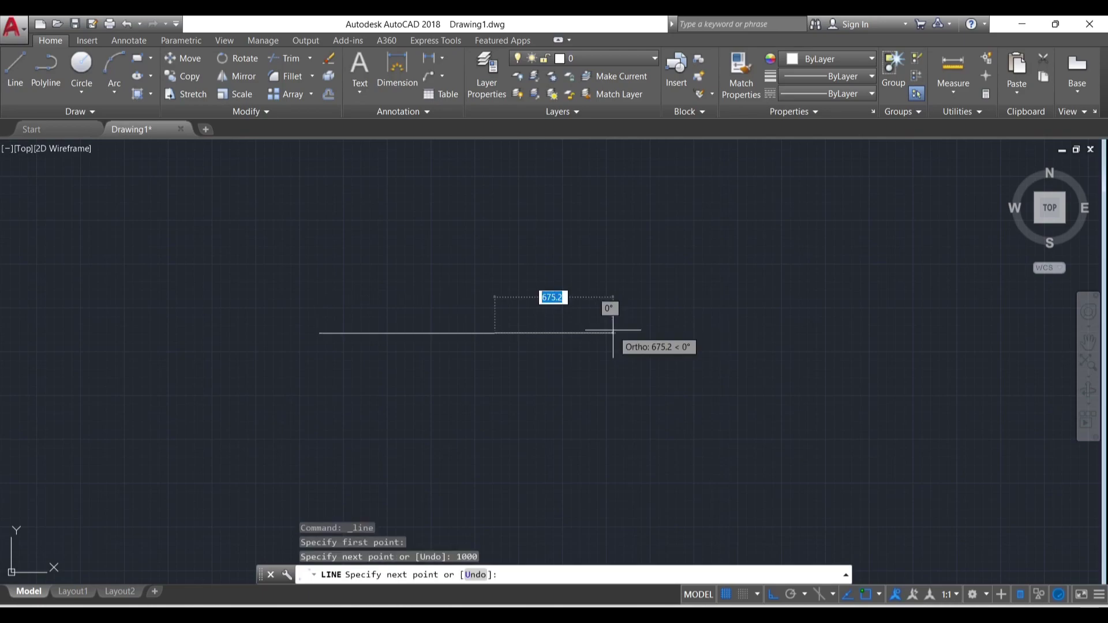
key(Escape)
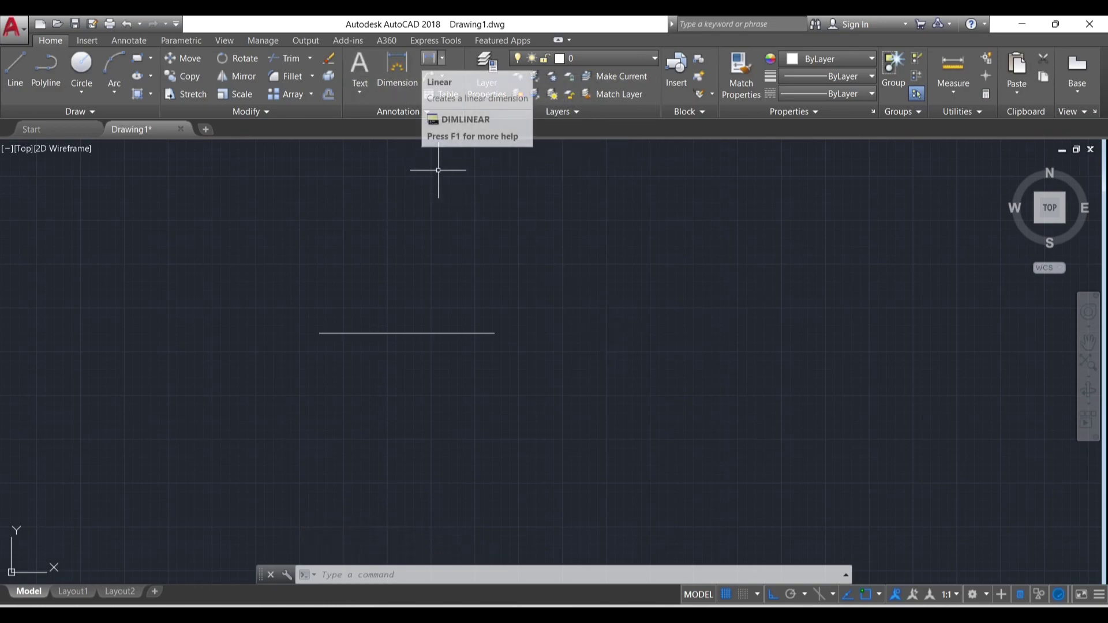
- Place a DLI linear dimension of 1000 above the line, measured end to end
text(dli)
key(Return)
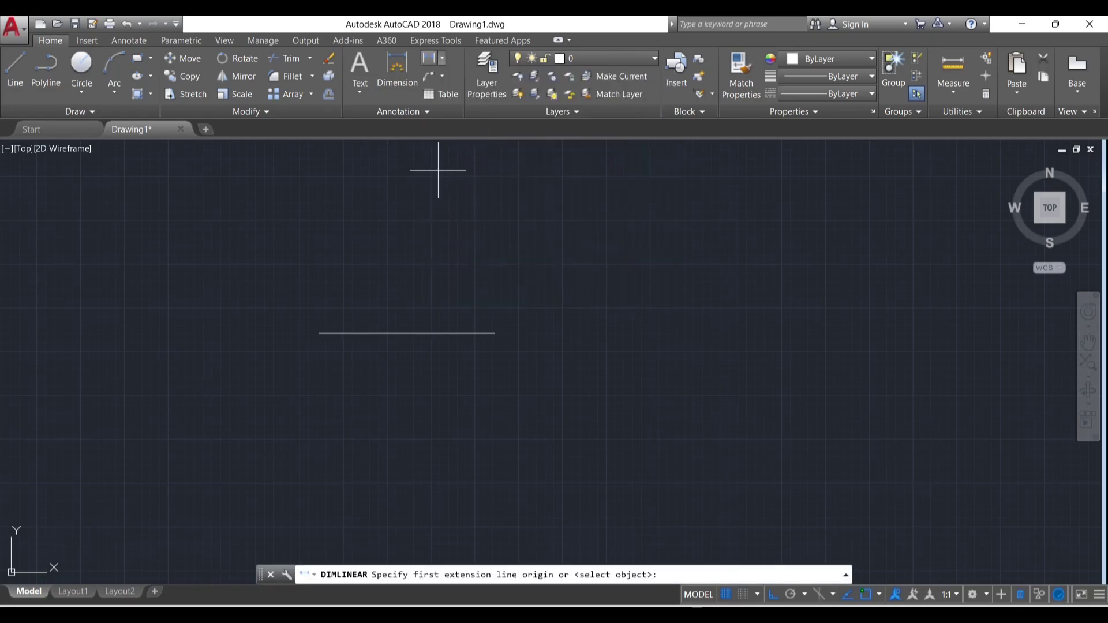
click(318, 332)
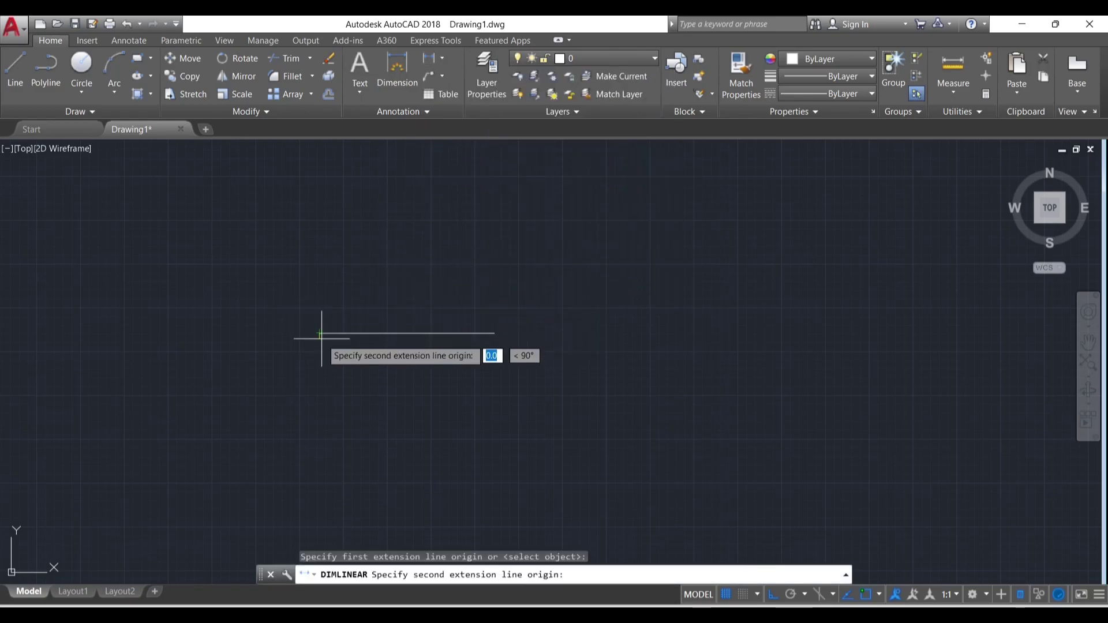
click(495, 332)
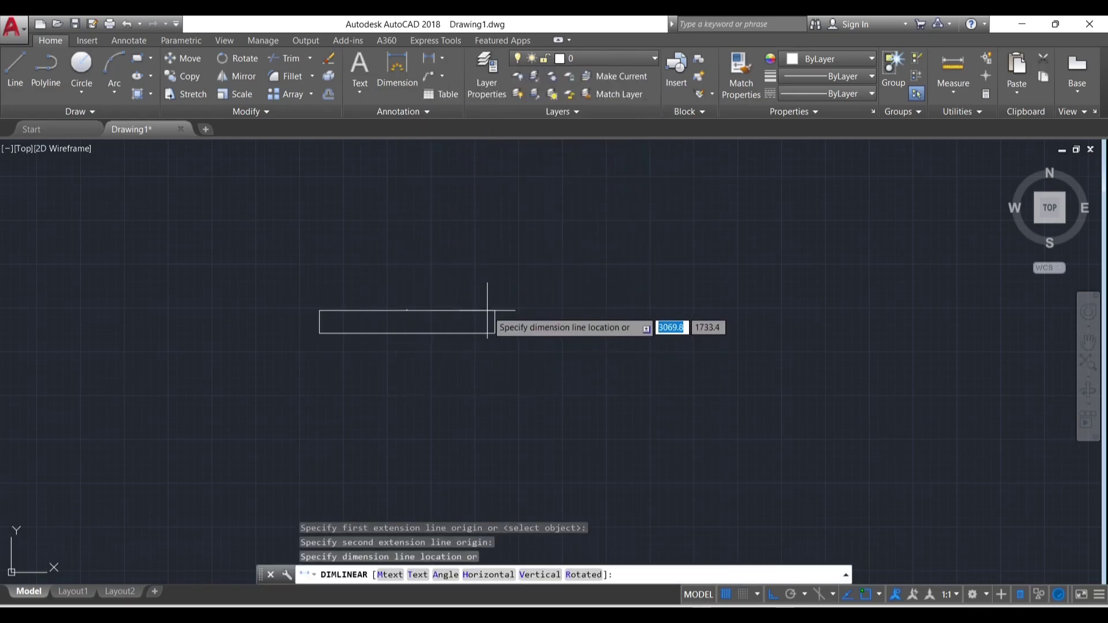
click(486, 310)
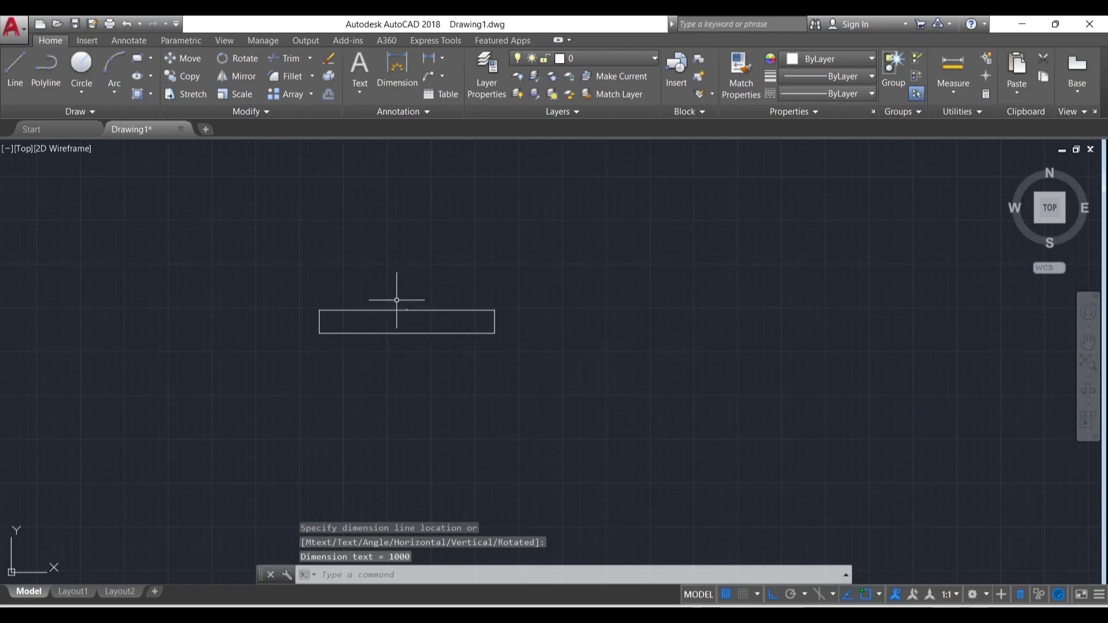
- Zoom and pan to centre the line and its 1000 dimension in view
scroll(396, 301, up, 2)
scroll(387, 314, up, 5)
scroll(387, 314, up, 2)
scroll(465, 335, down, 6)
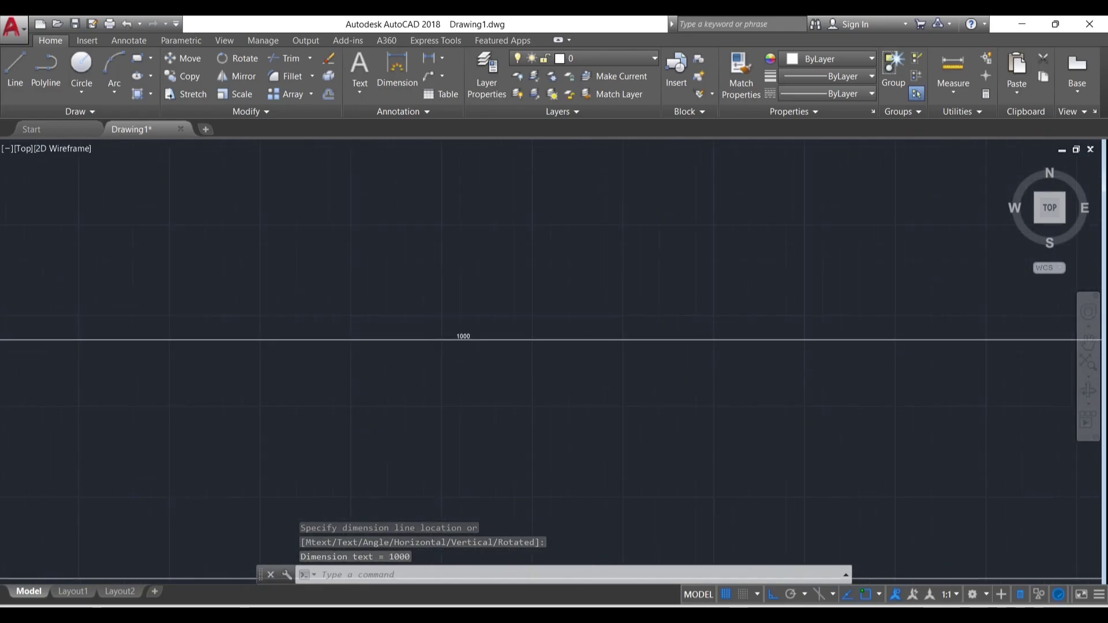
scroll(478, 343, down, 3)
scroll(115, 343, up, 5)
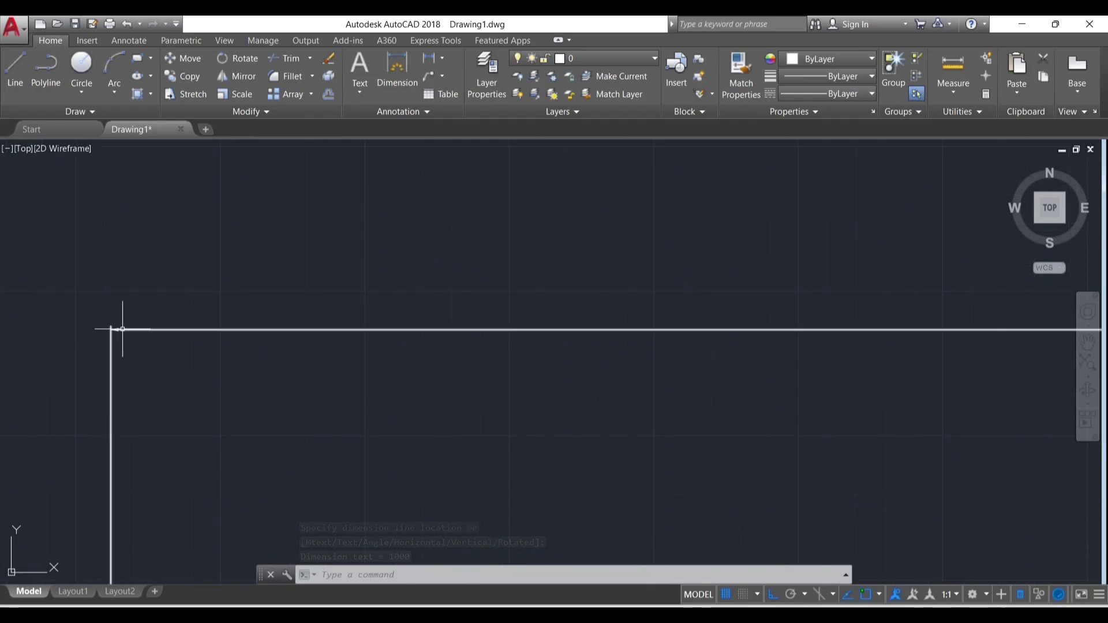
scroll(119, 330, up, 2)
scroll(122, 329, down, 1)
scroll(121, 329, down, 6)
scroll(133, 326, up, 4)
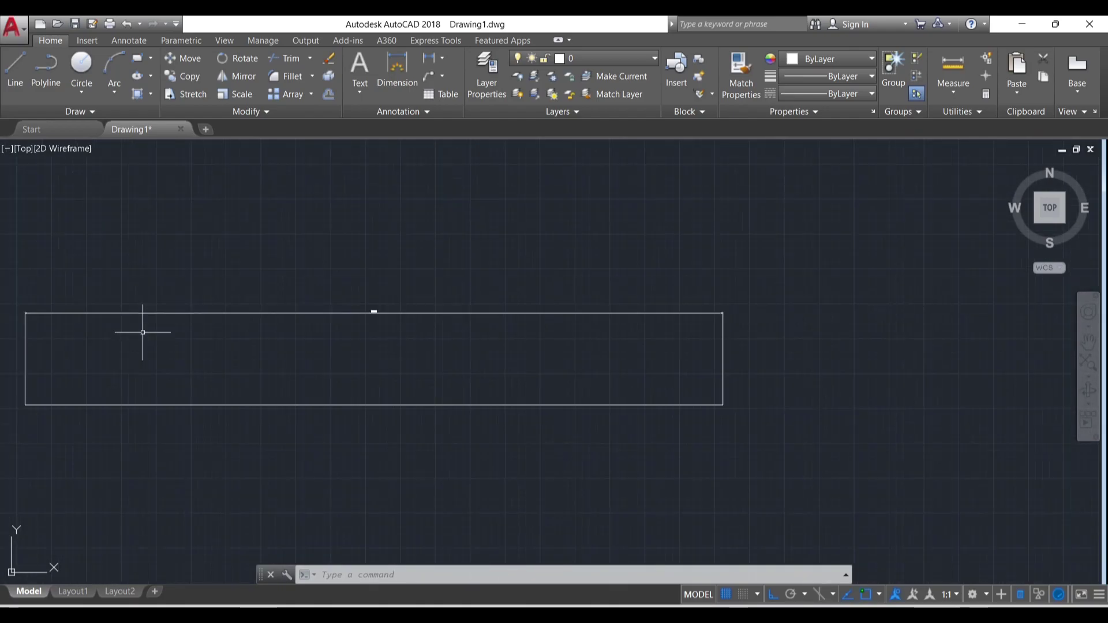
middle_drag(144, 329, 309, 350)
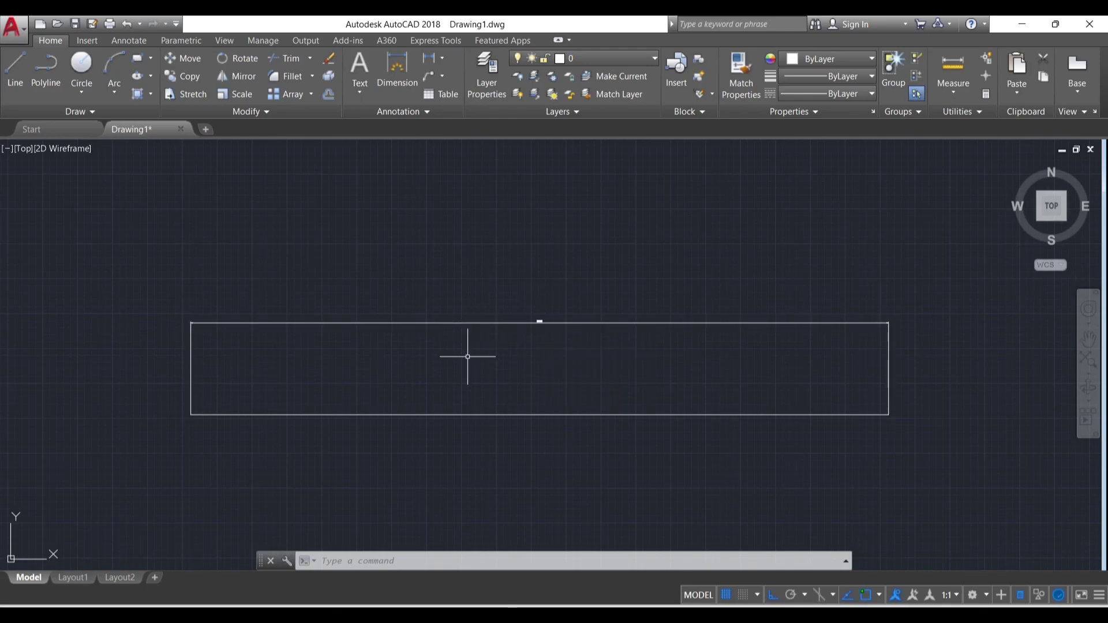
- Open the Dimension Style Manager with D and start modifying the ISO-25 style
text(d)
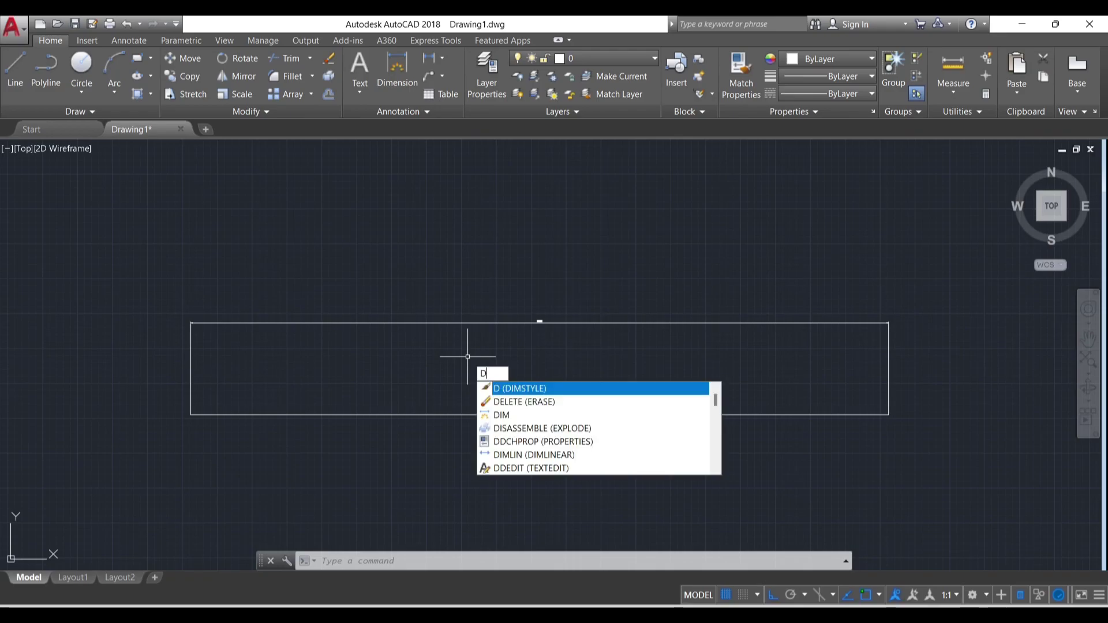
key(Escape)
key(Return)
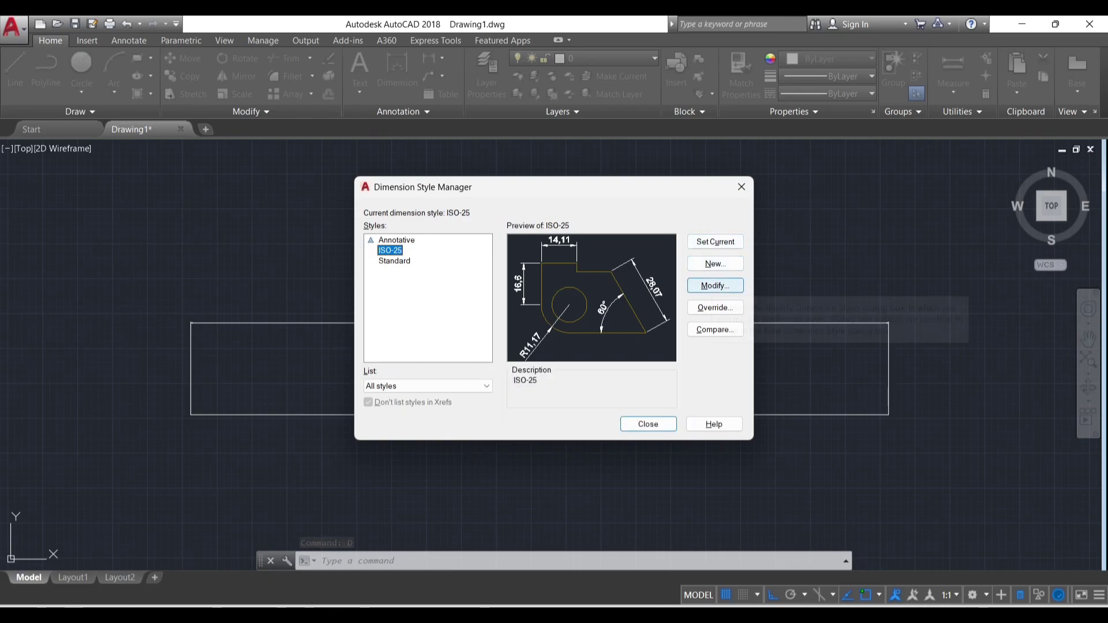
click(715, 286)
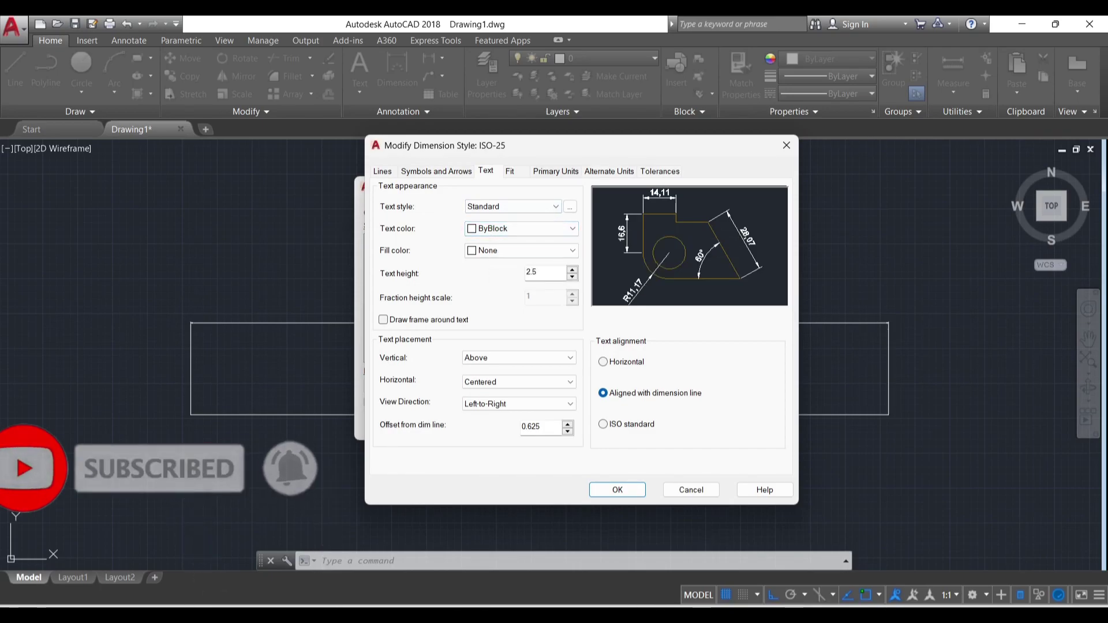
- Check that the ISO-25 primary unit format stays Decimal
key(ctrl+Tab)
key(ctrl+Tab)
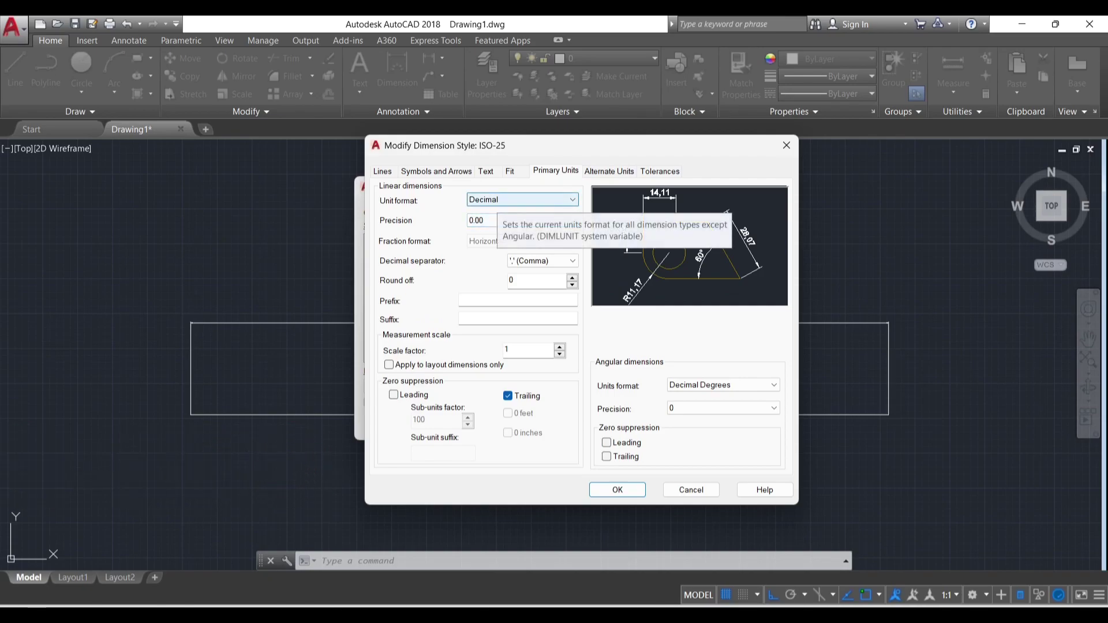
click(522, 199)
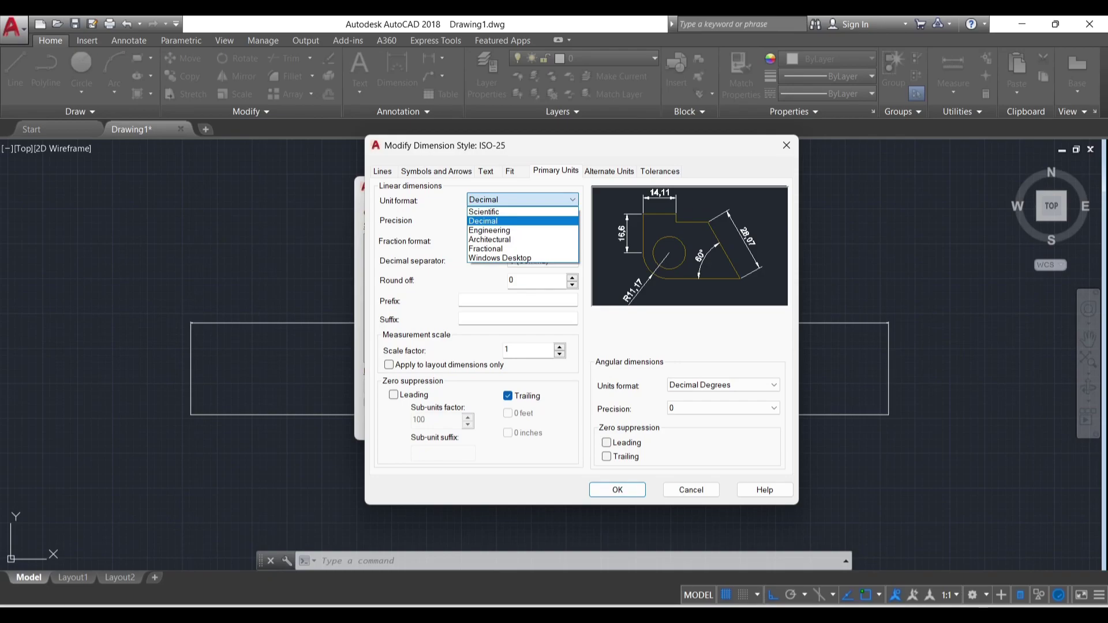
key(Escape)
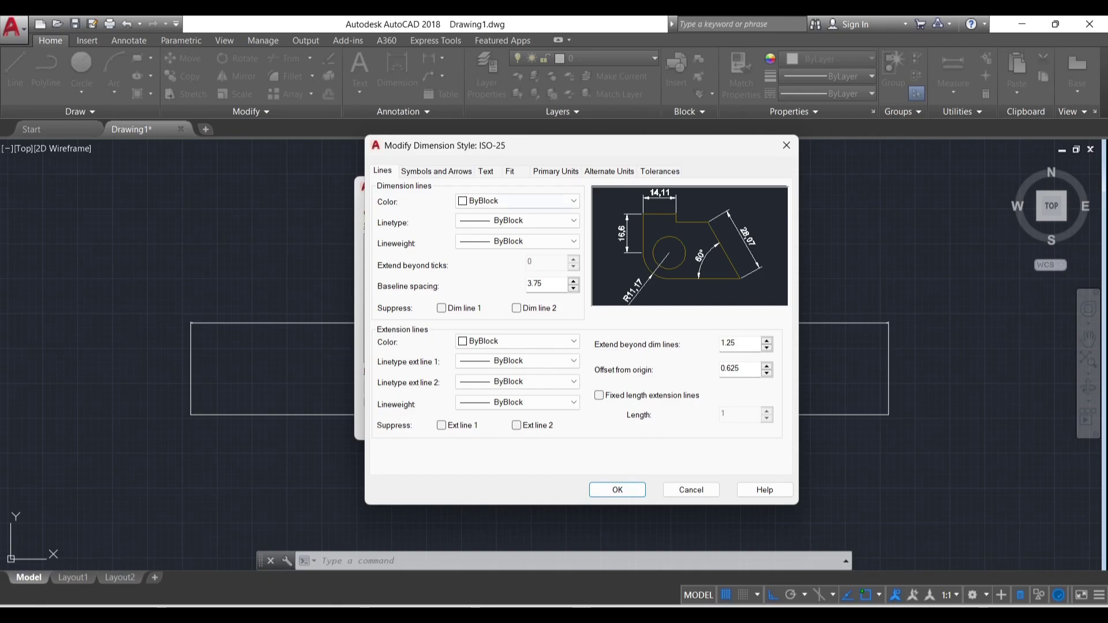
- Set the ISO-25 dimension line colour to ByLayer after briefly trying Red
click(518, 201)
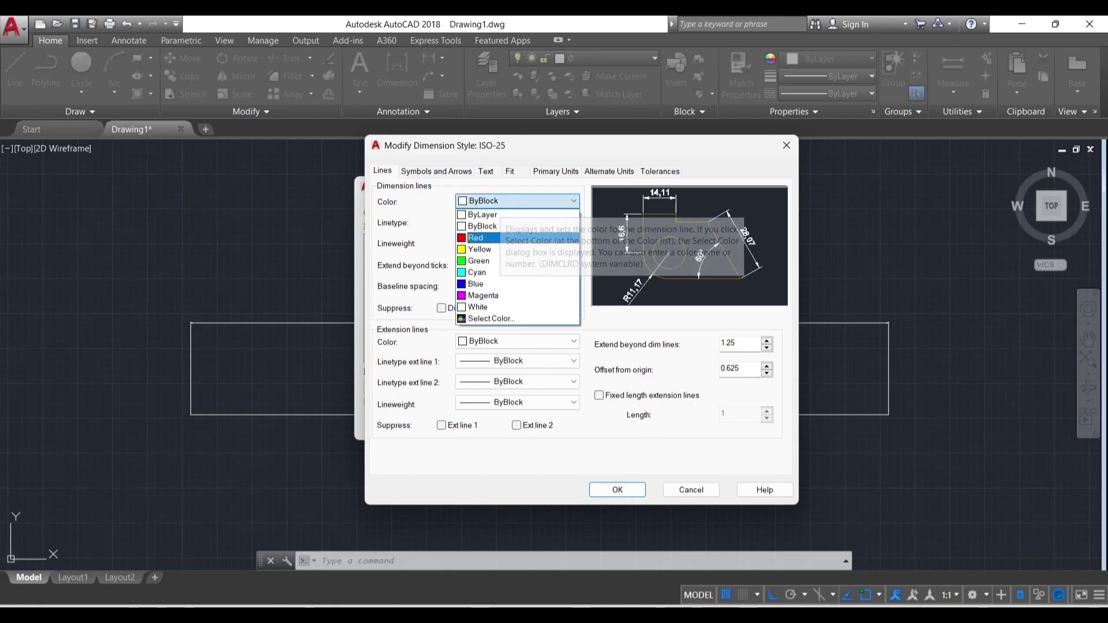
click(502, 238)
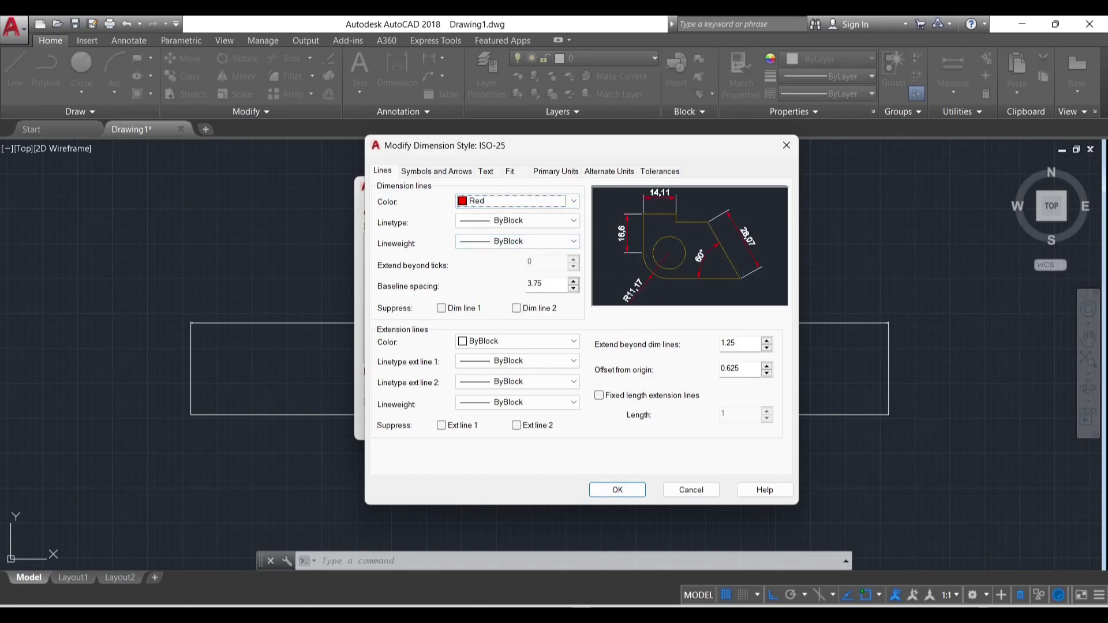
click(518, 201)
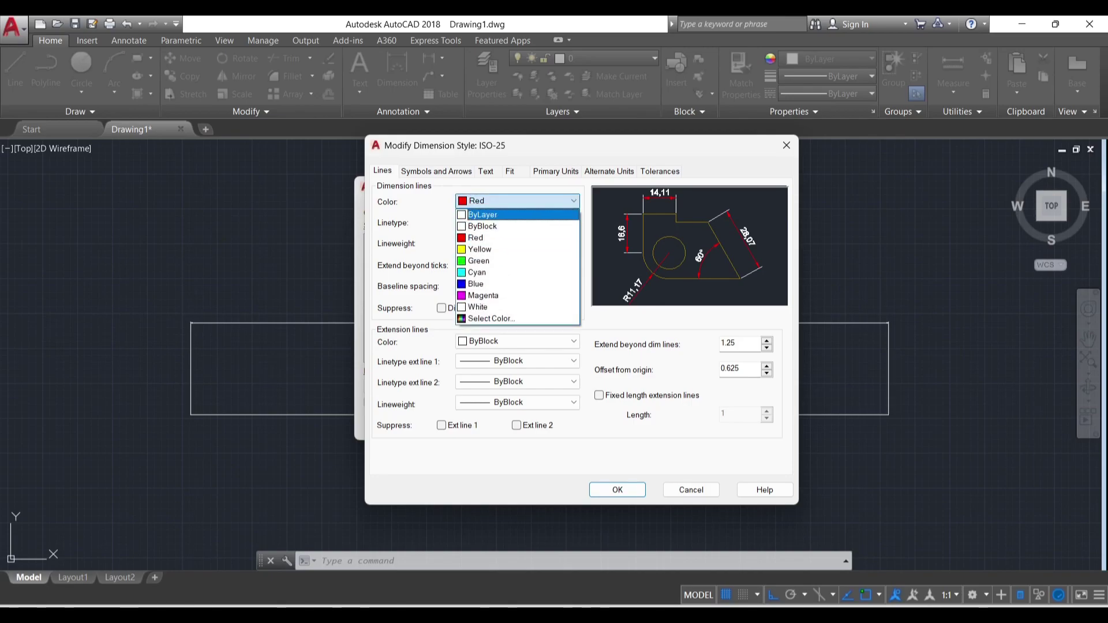
click(483, 215)
- Keep the dimension linetype ByBlock, closing the linetype library without loading any
click(518, 220)
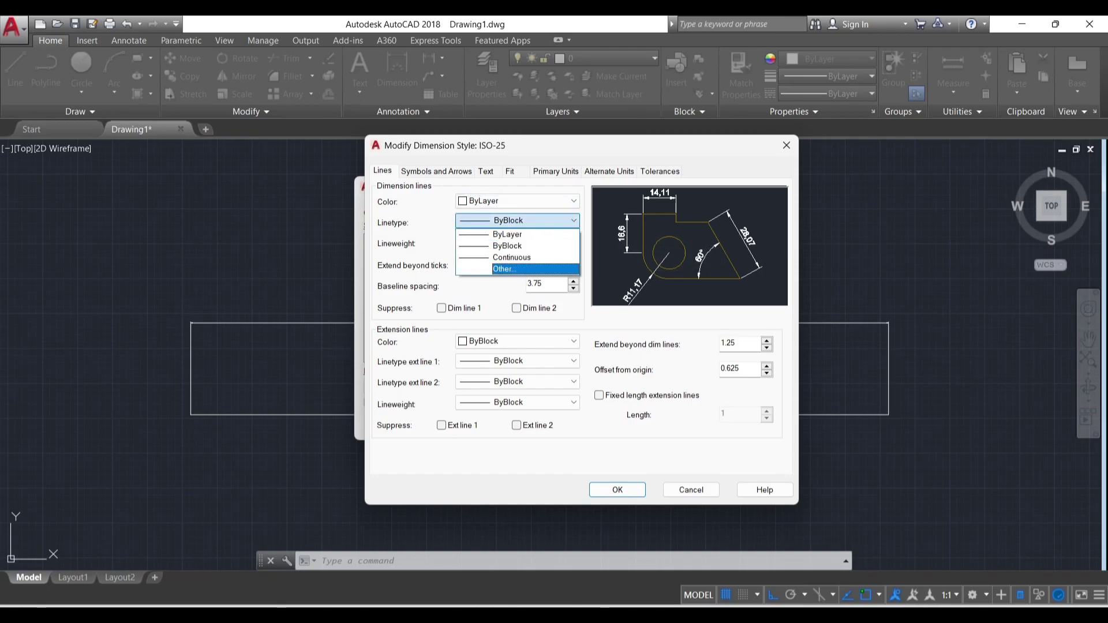
click(505, 269)
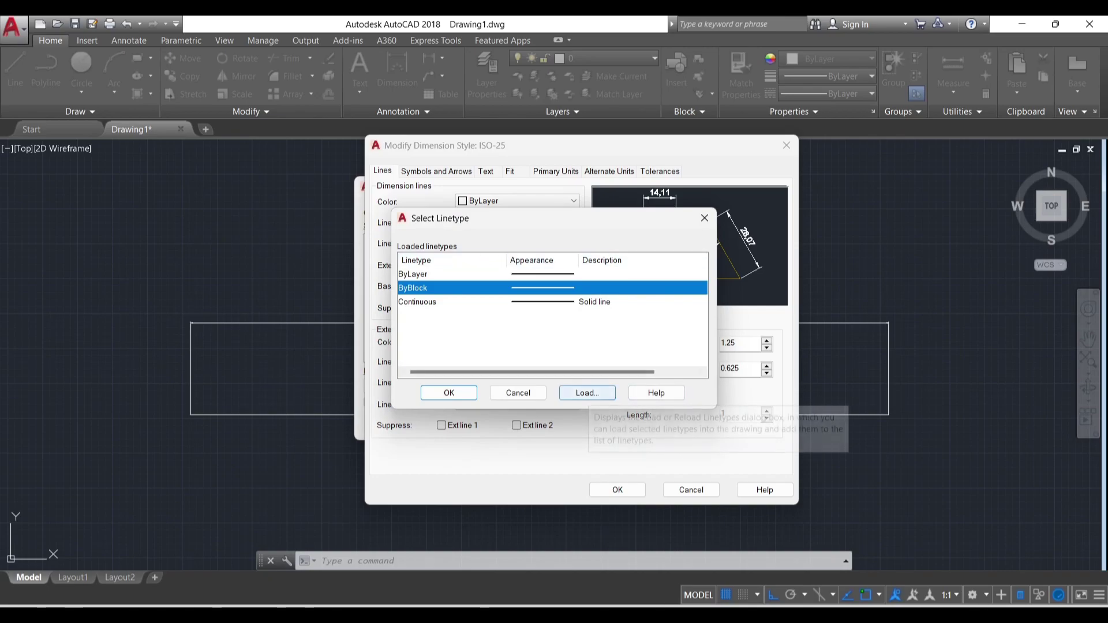
click(587, 392)
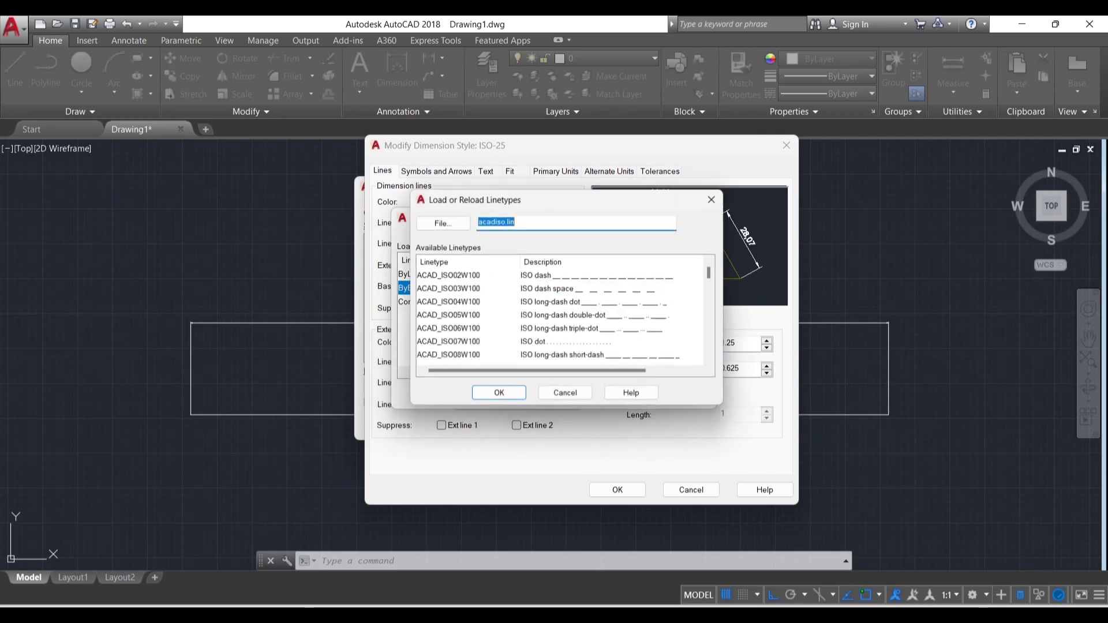
scroll(623, 288, down, 1)
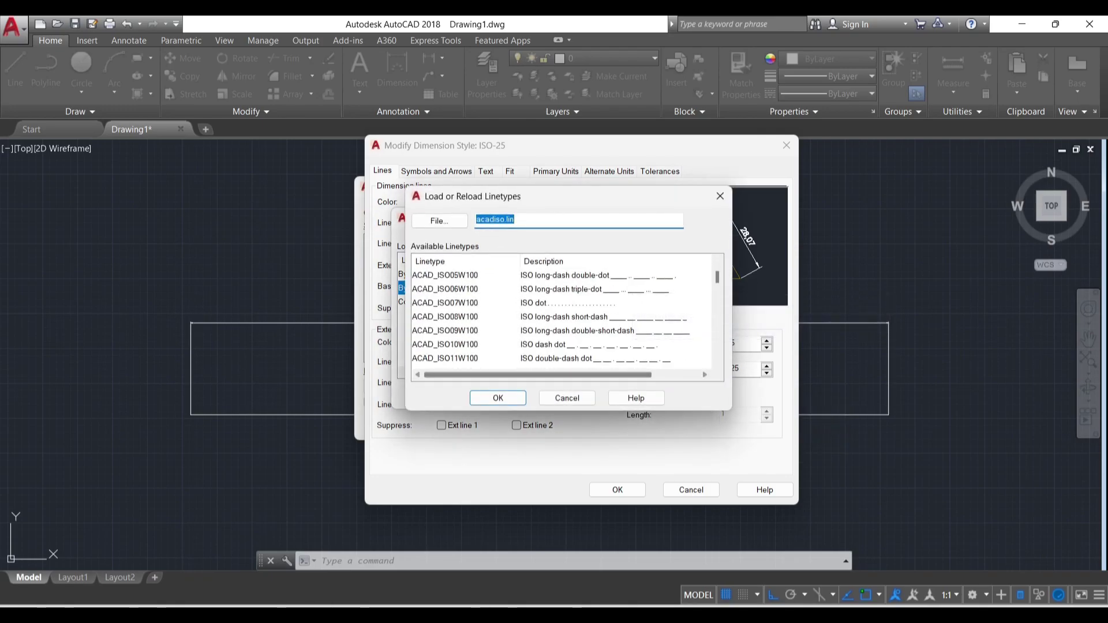
click(720, 196)
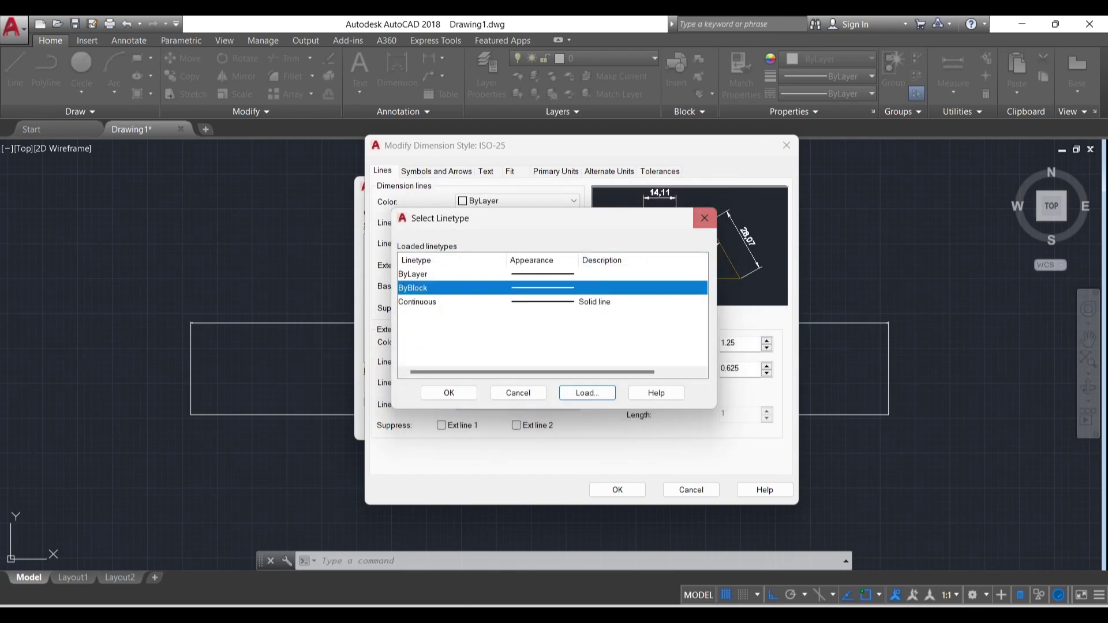
click(705, 217)
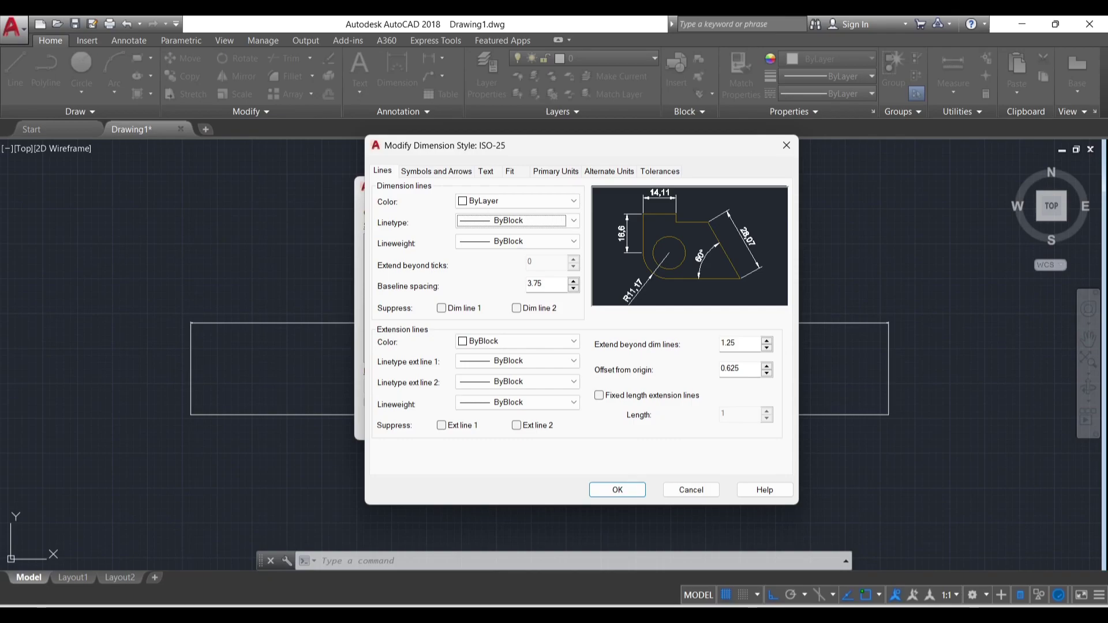
click(574, 242)
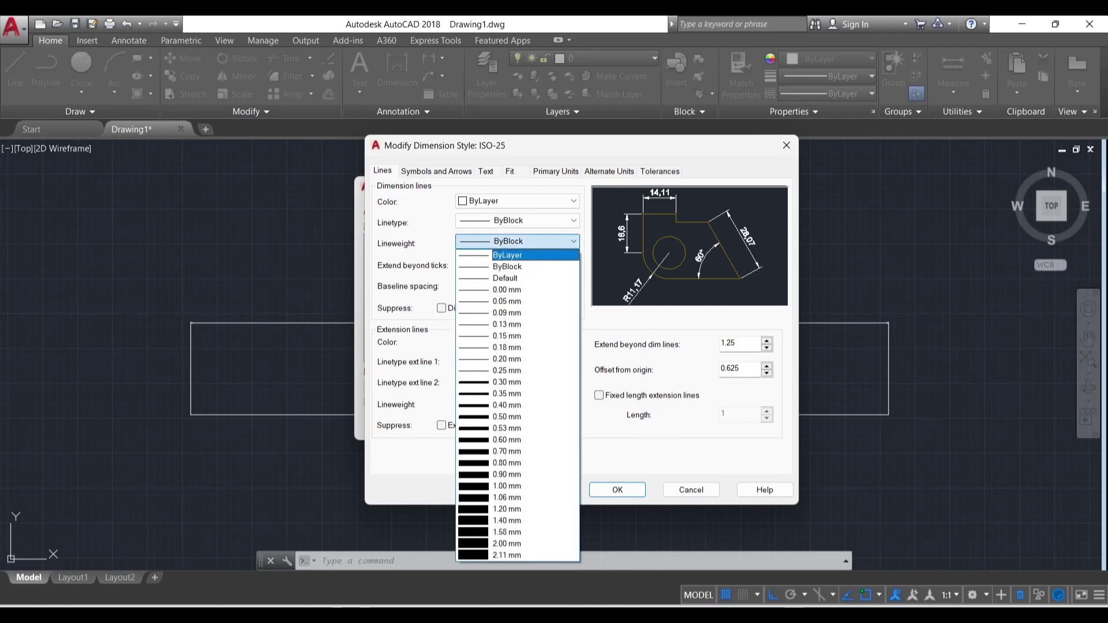
key(Escape)
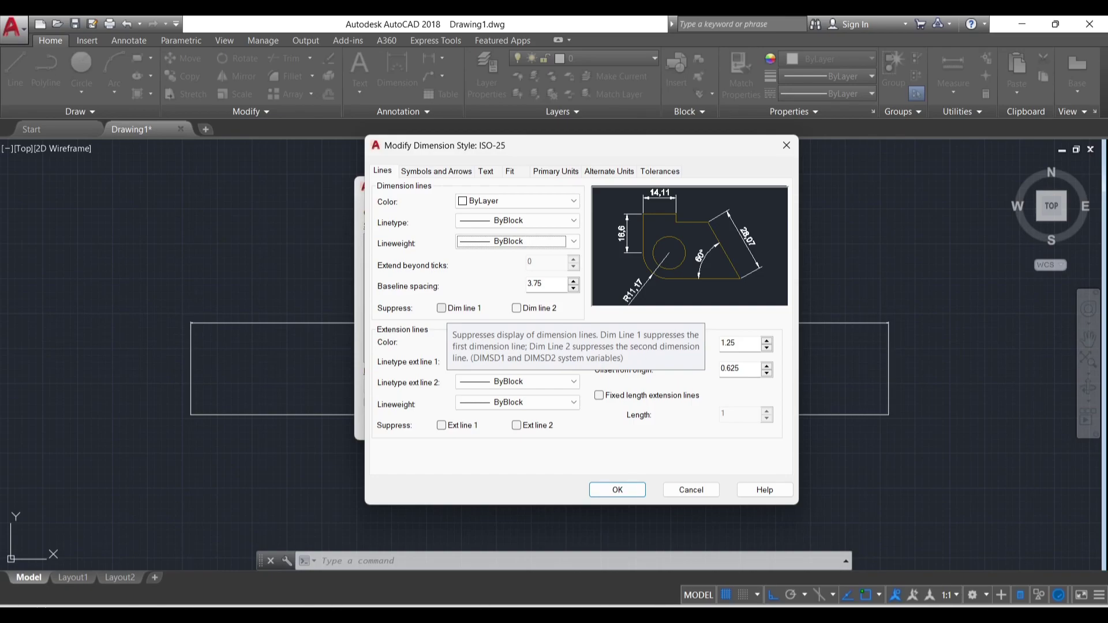
click(442, 307)
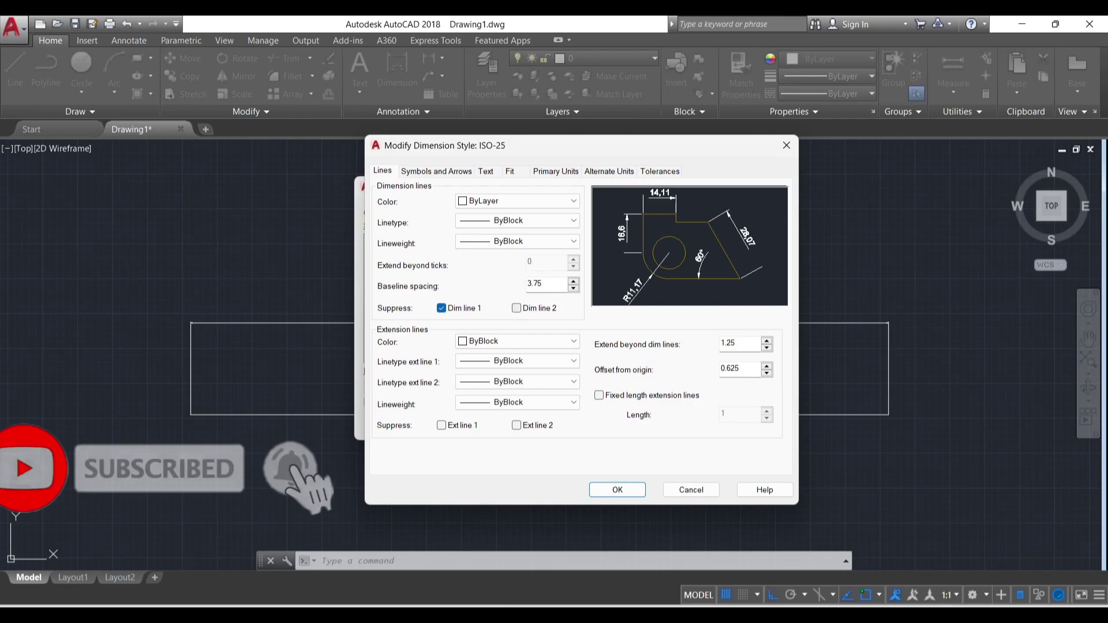
click(516, 307)
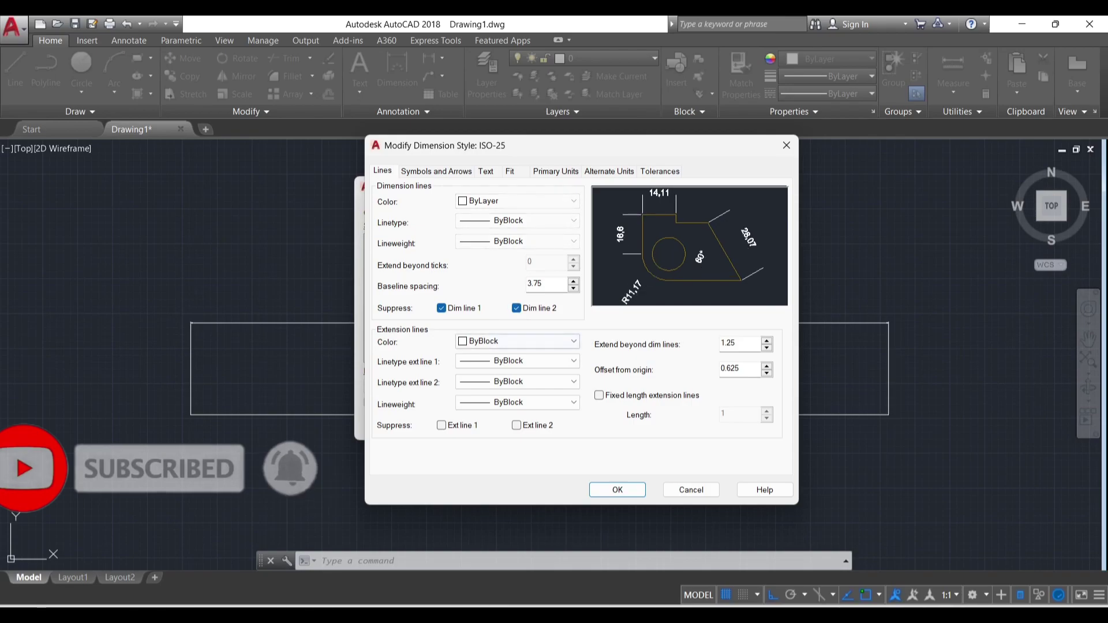
click(516, 308)
click(442, 307)
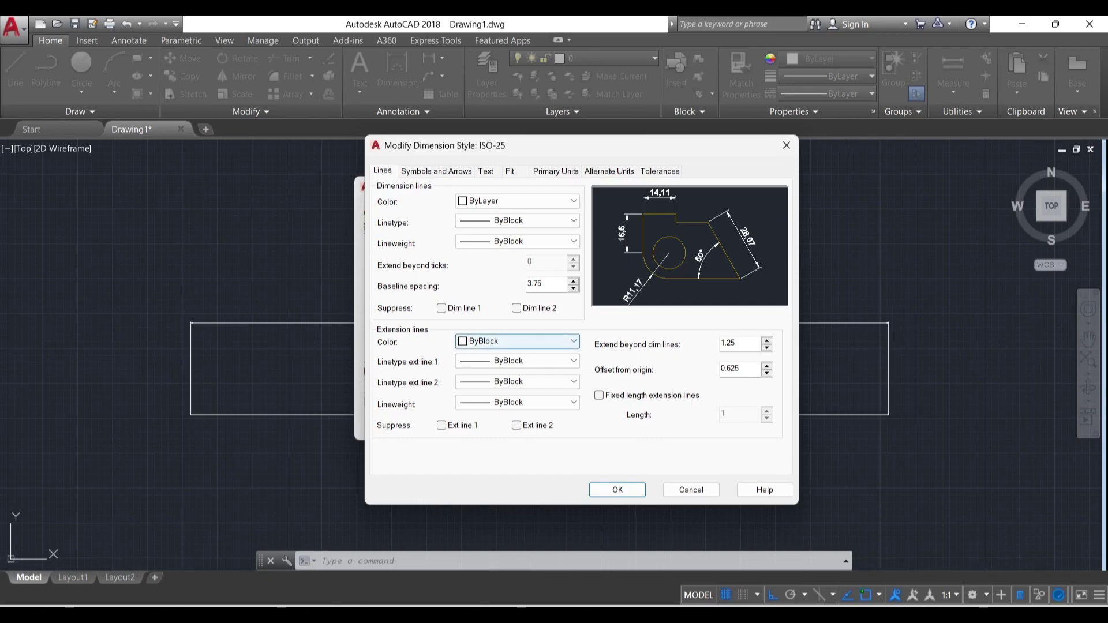
- Set extension line colour to ByLayer, keeping both linetypes and the lineweight ByBlock
click(517, 341)
click(518, 378)
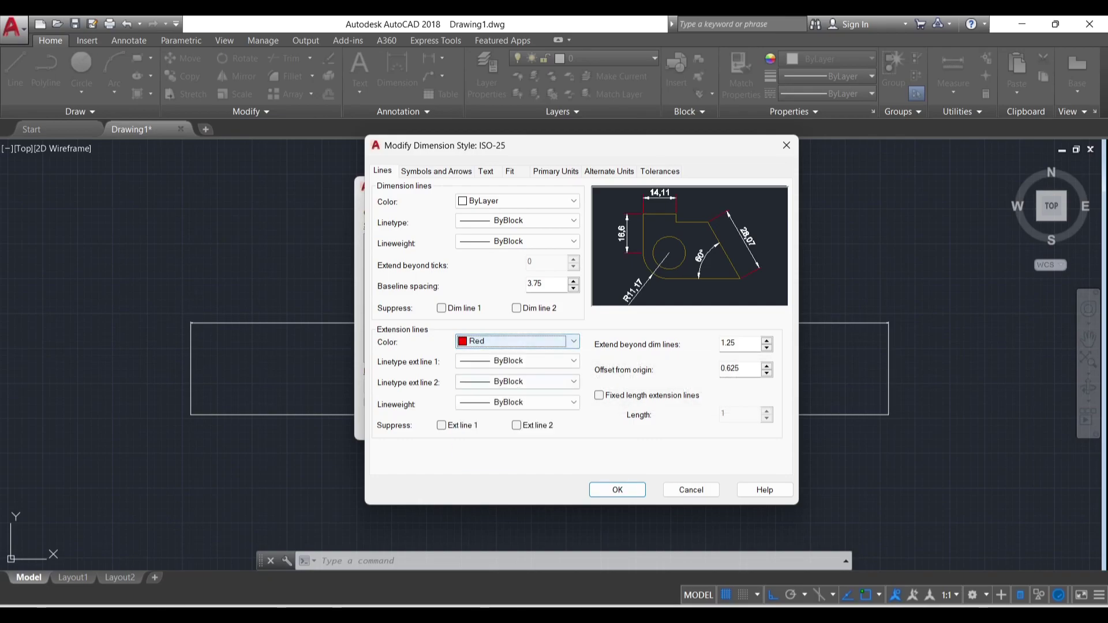
click(517, 341)
key(Tab)
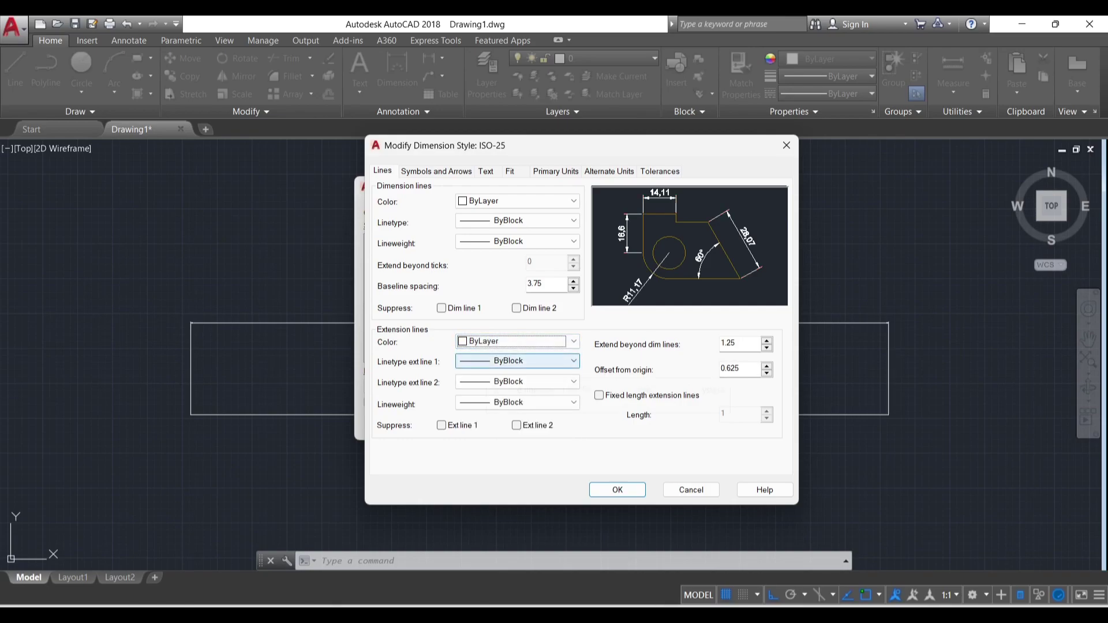
key(alt+Down)
key(Return)
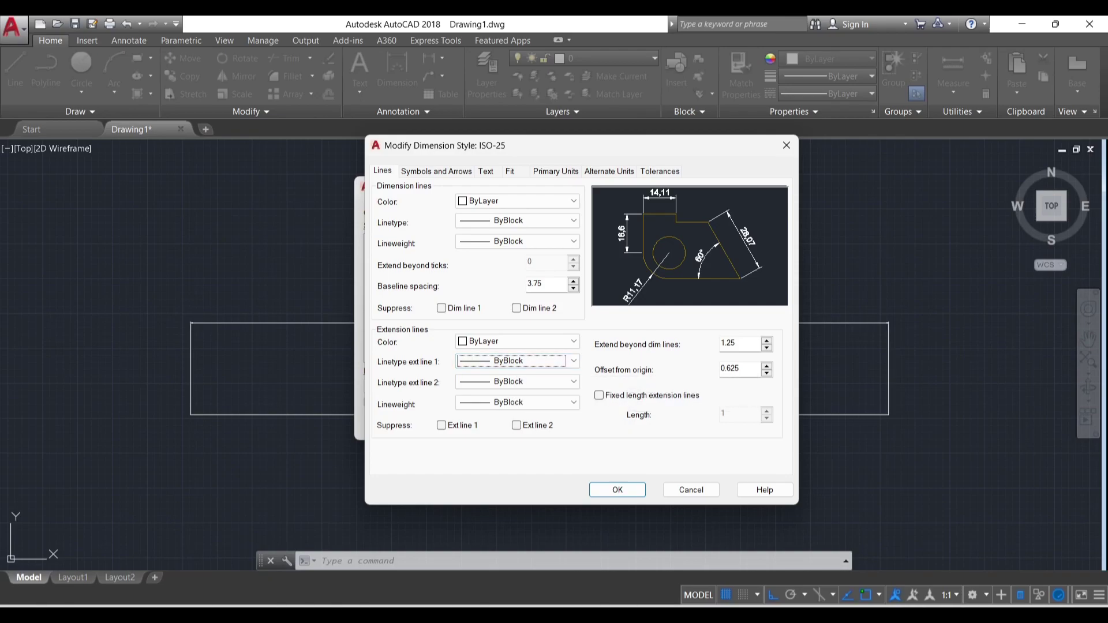
key(Tab)
key(alt+Down)
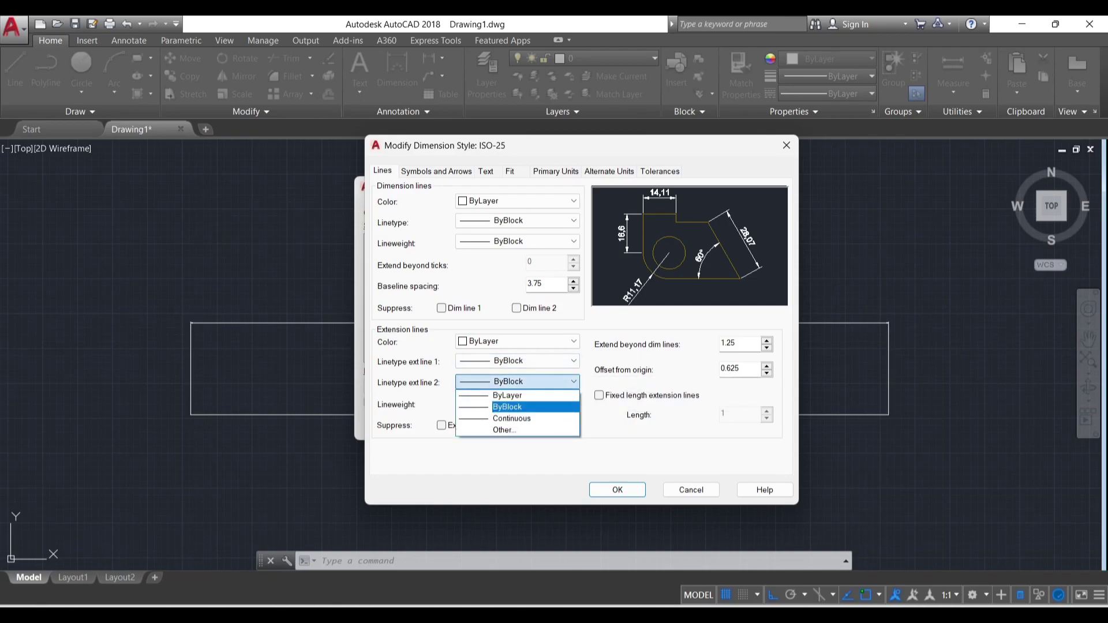
key(Return)
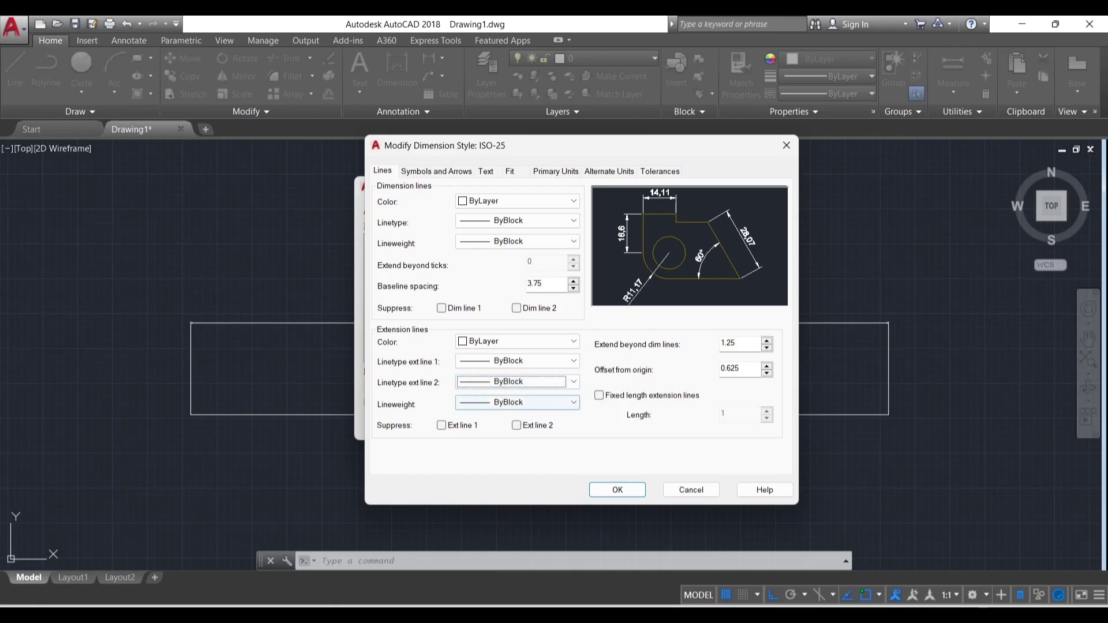
key(Tab)
key(alt+Down)
key(Return)
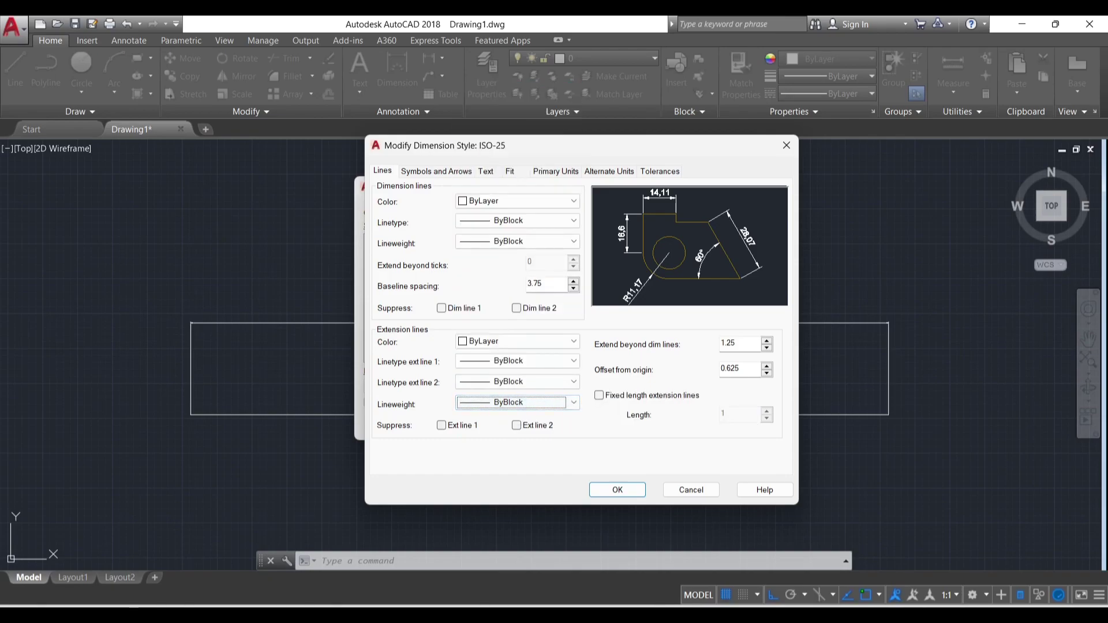
- Toggle extension line suppression and restore it, leaving both extension lines shown
key(Tab)
key(space)
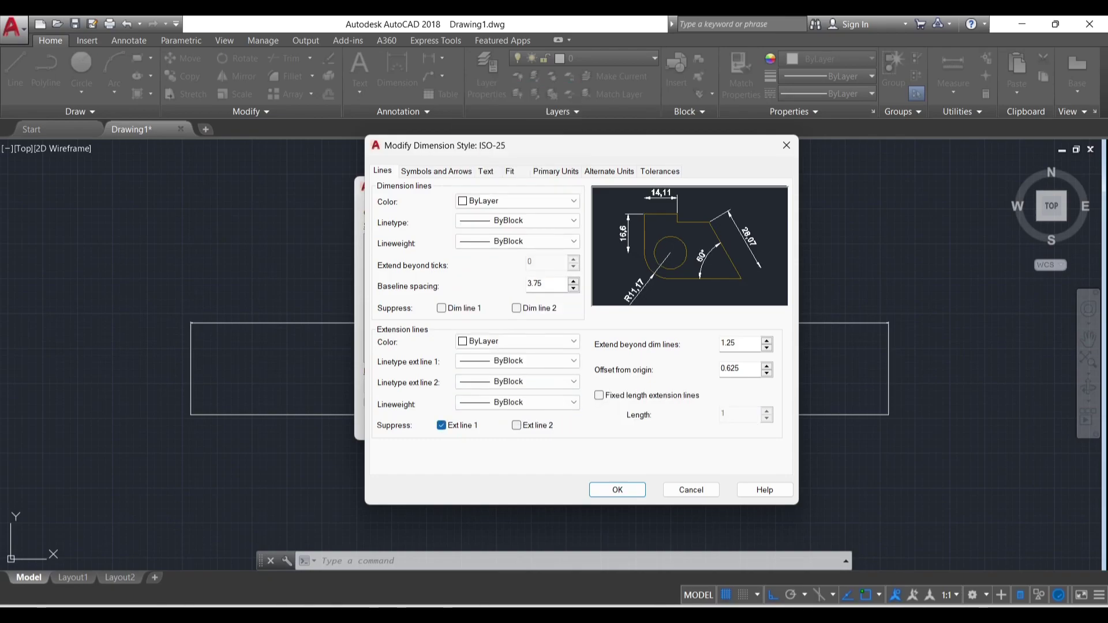
key(Tab)
key(space)
key(space)
key(shift+Tab)
key(space)
key(ctrl+Tab)
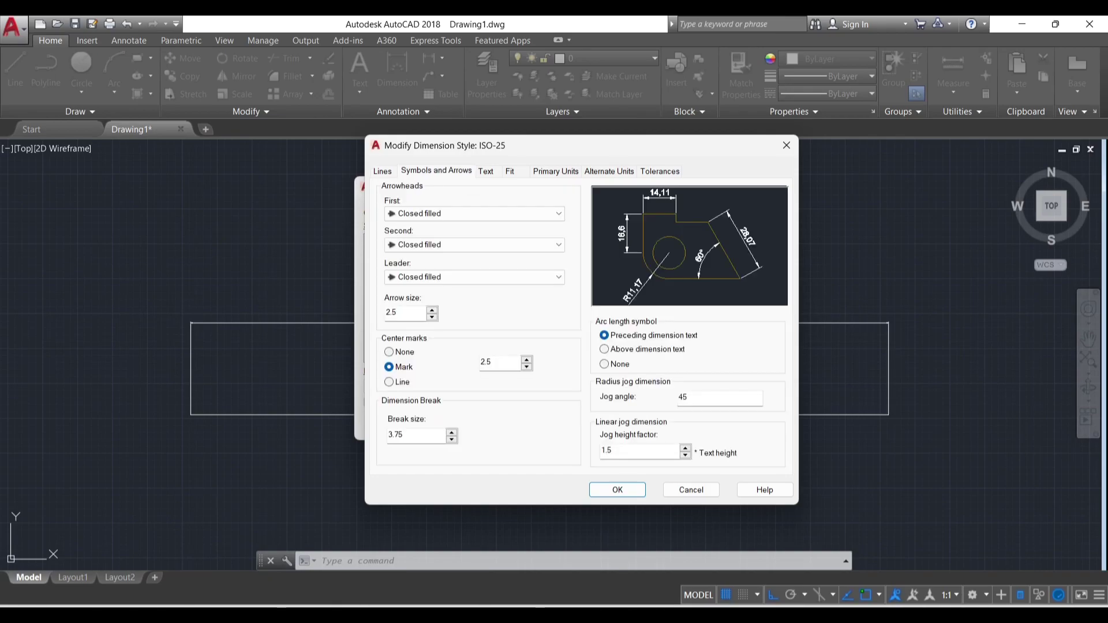
- Keep the first arrowhead Closed filled after browsing the arrowhead types
key(Tab)
key(alt+Down)
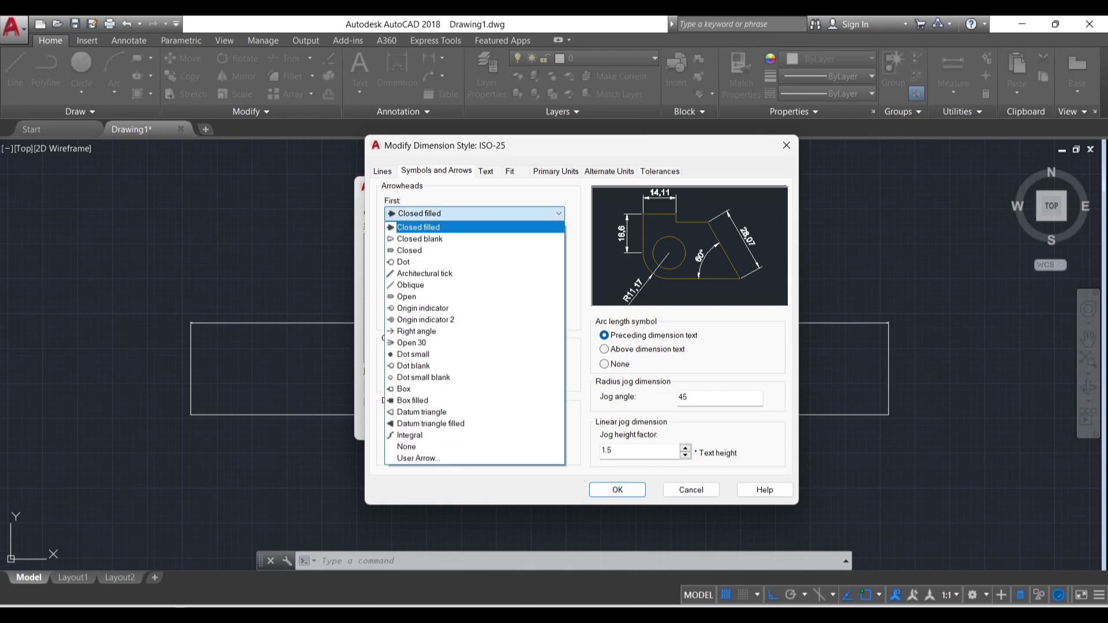
key(Down)
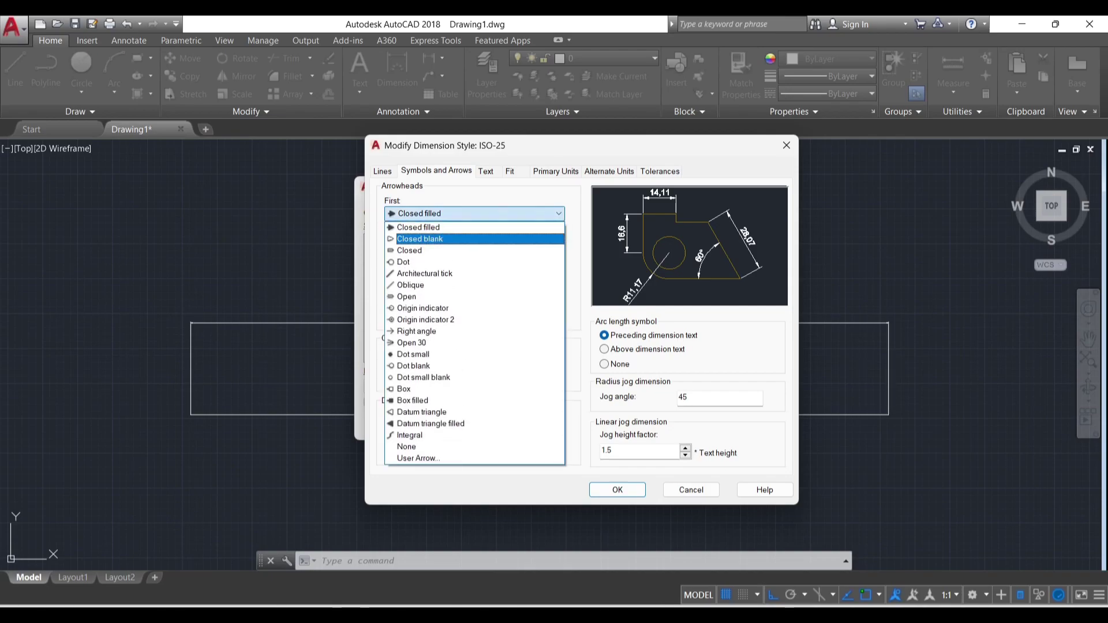
key(Down)
key(Down)
key(Down)
key(Down)
key(Down)
key(Down)
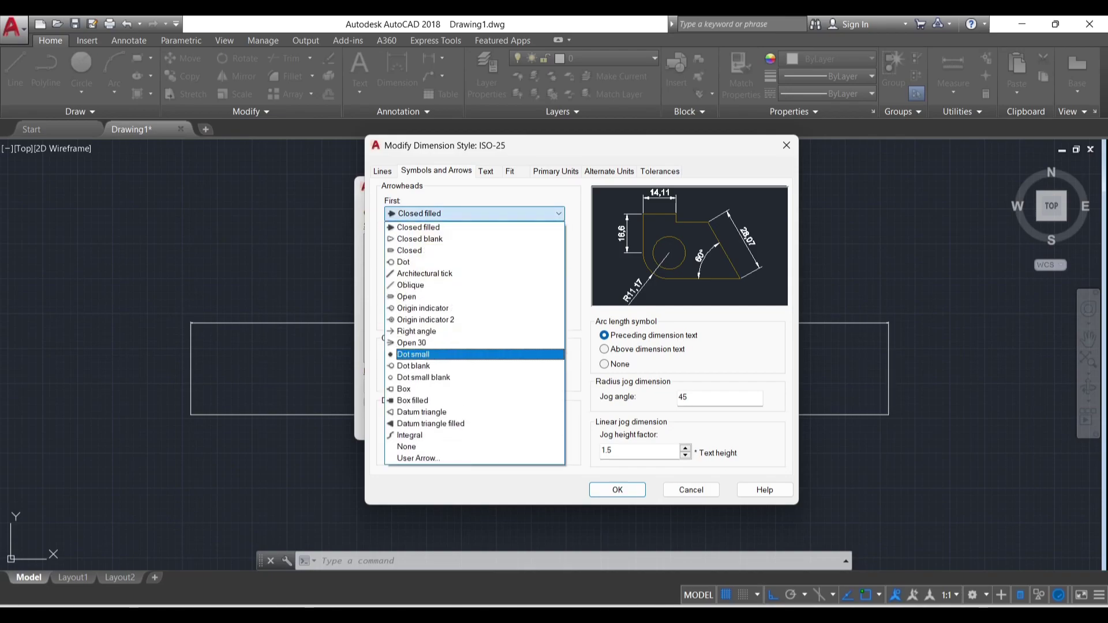
key(Up)
key(Up)
key(Up)
key(Up)
key(Up)
key(Up)
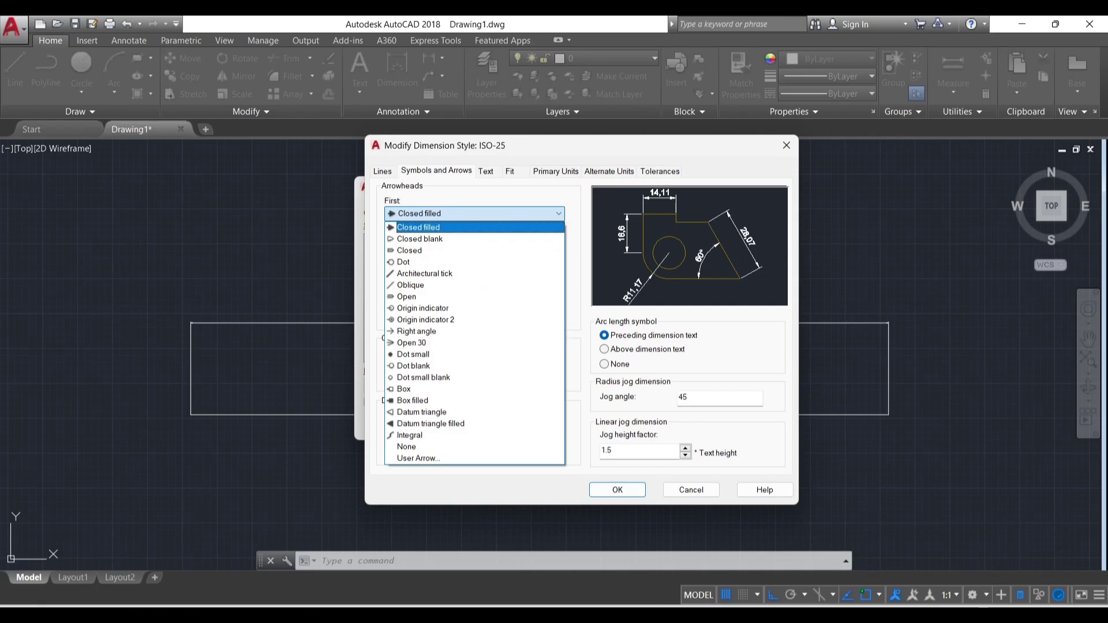
key(End)
key(Home)
key(Return)
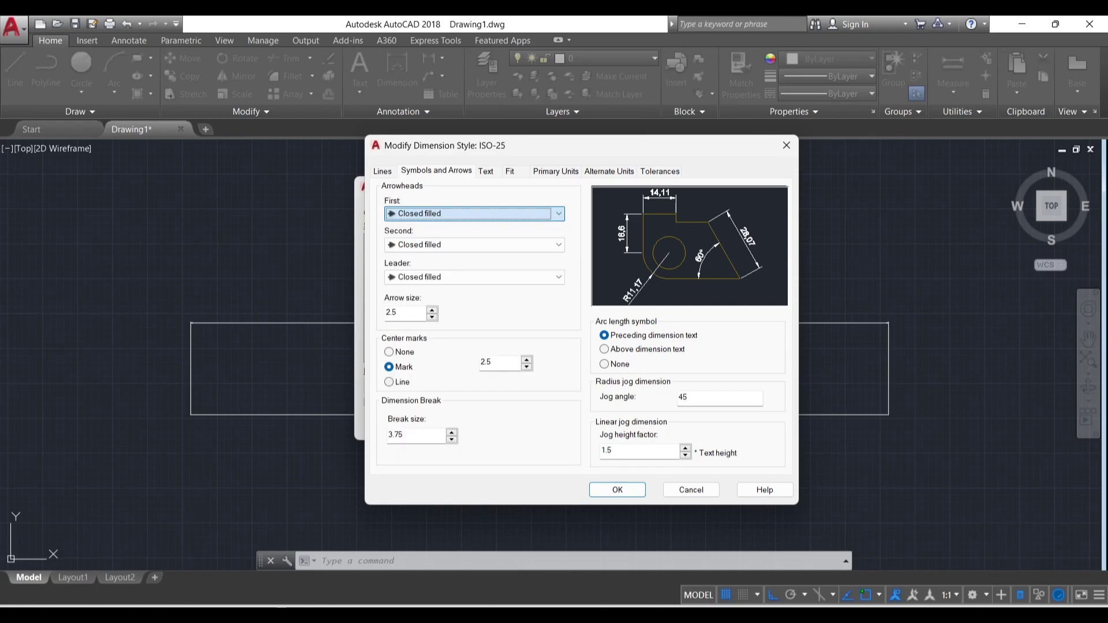
key(Tab)
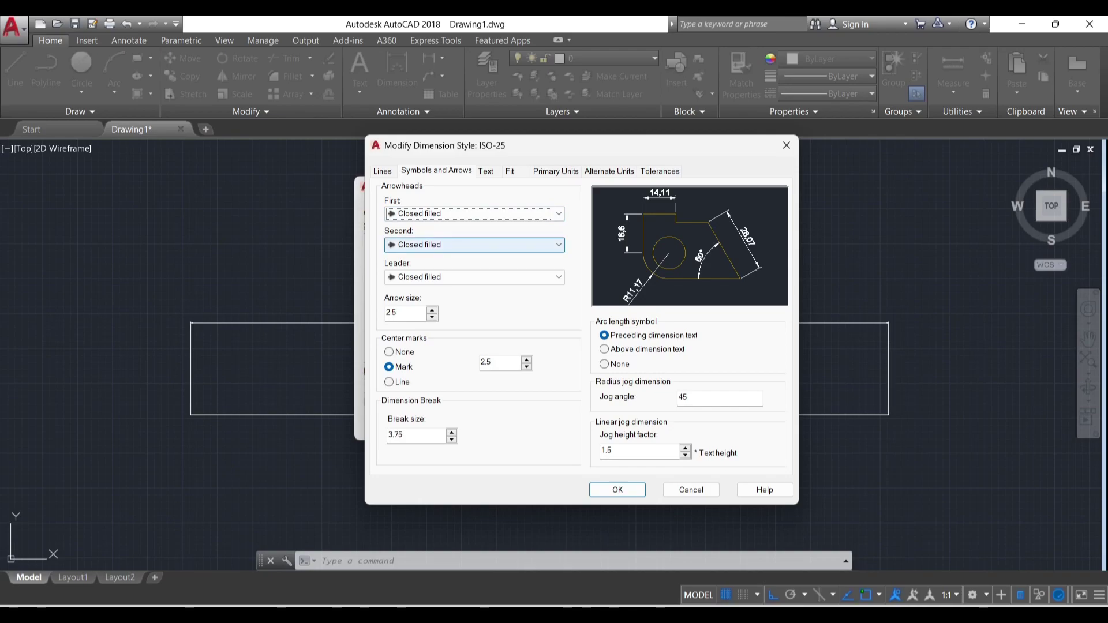
key(shift+Tab)
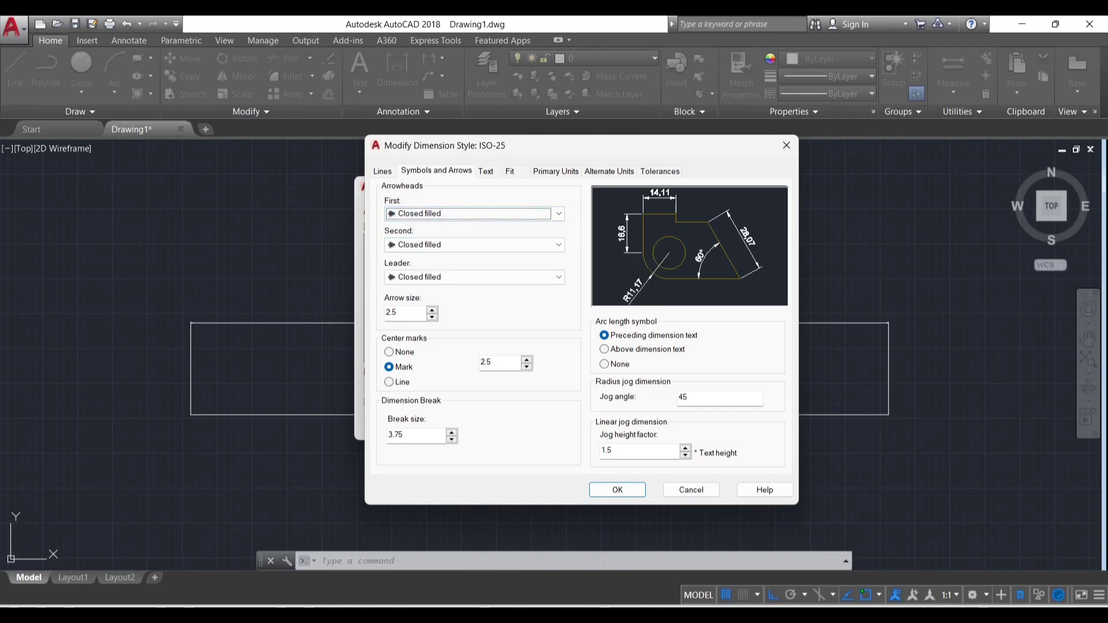
- Keep the leader arrowhead Closed filled and type 10 to enlarge the arrow size
key(Tab)
key(Tab)
key(alt+Down)
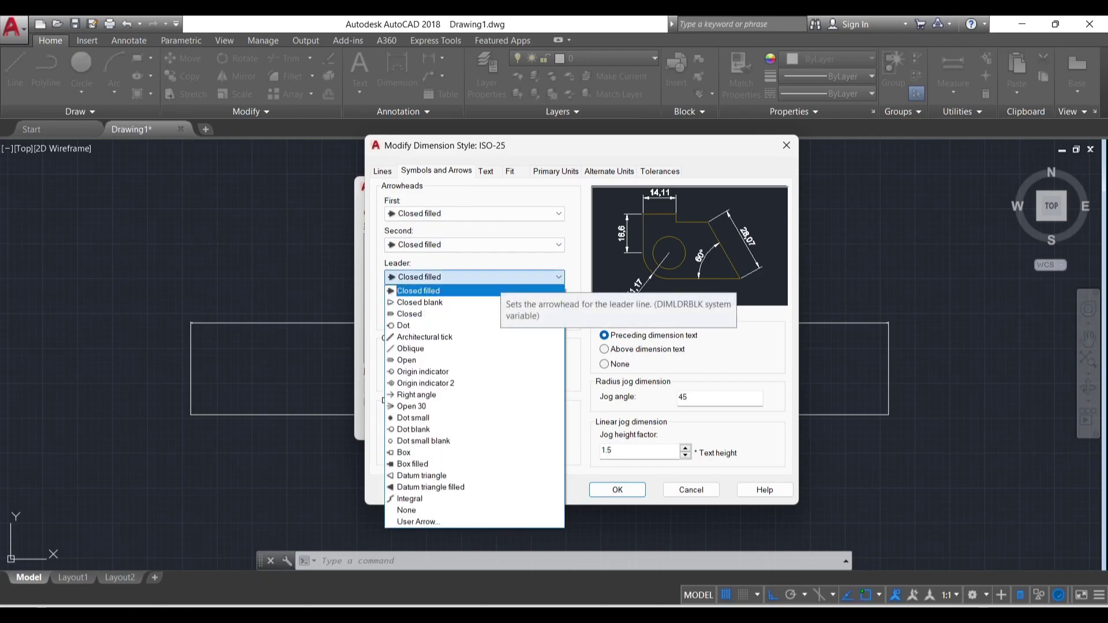
key(Escape)
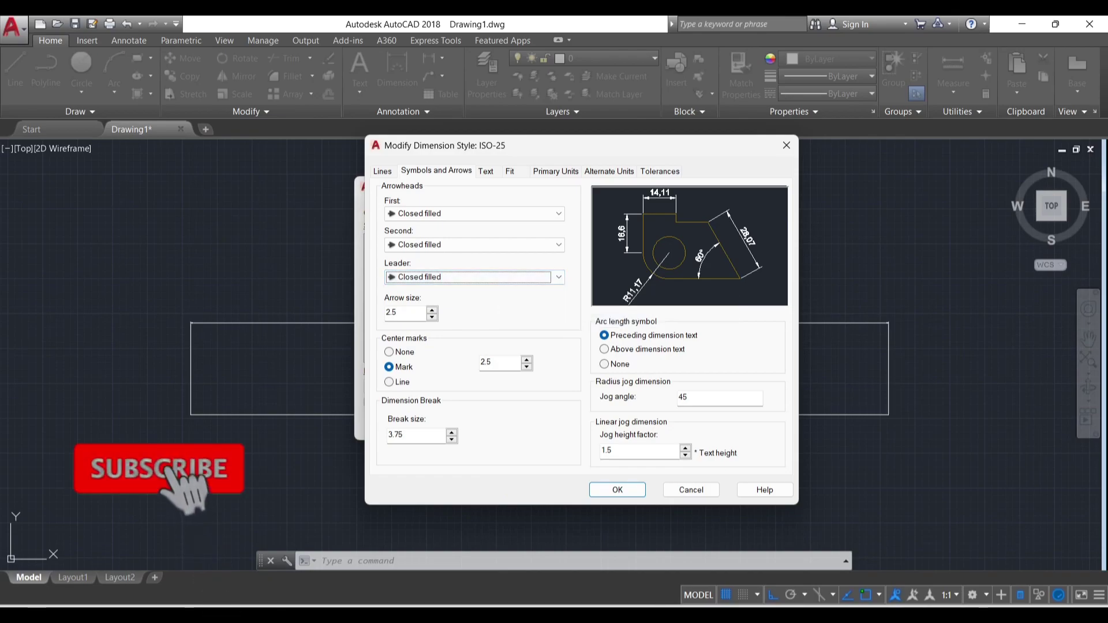
key(Tab)
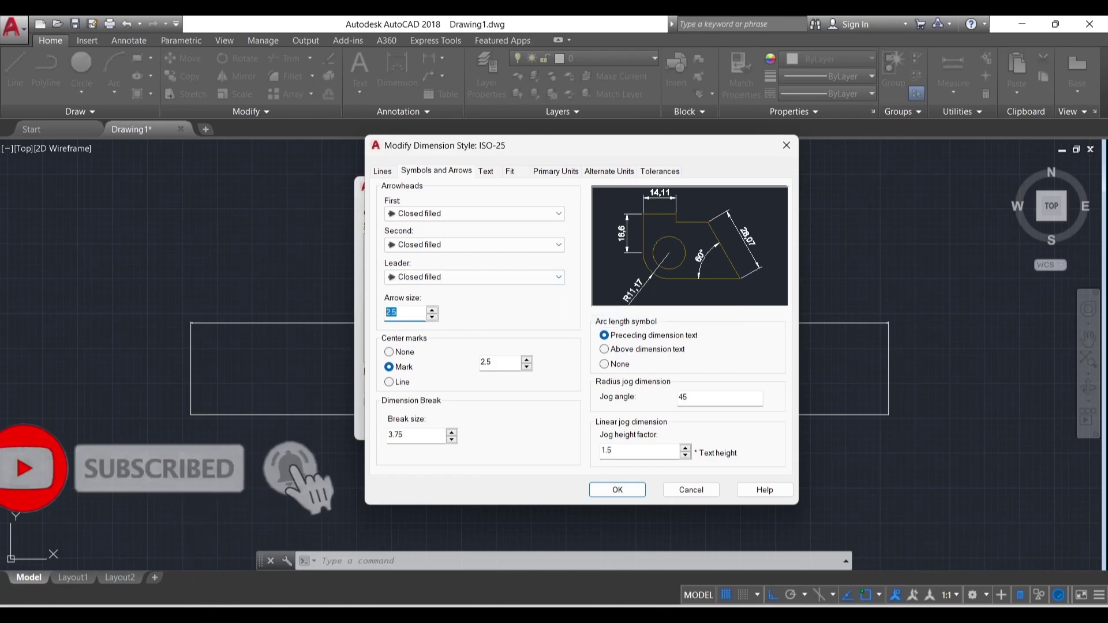
text(10)
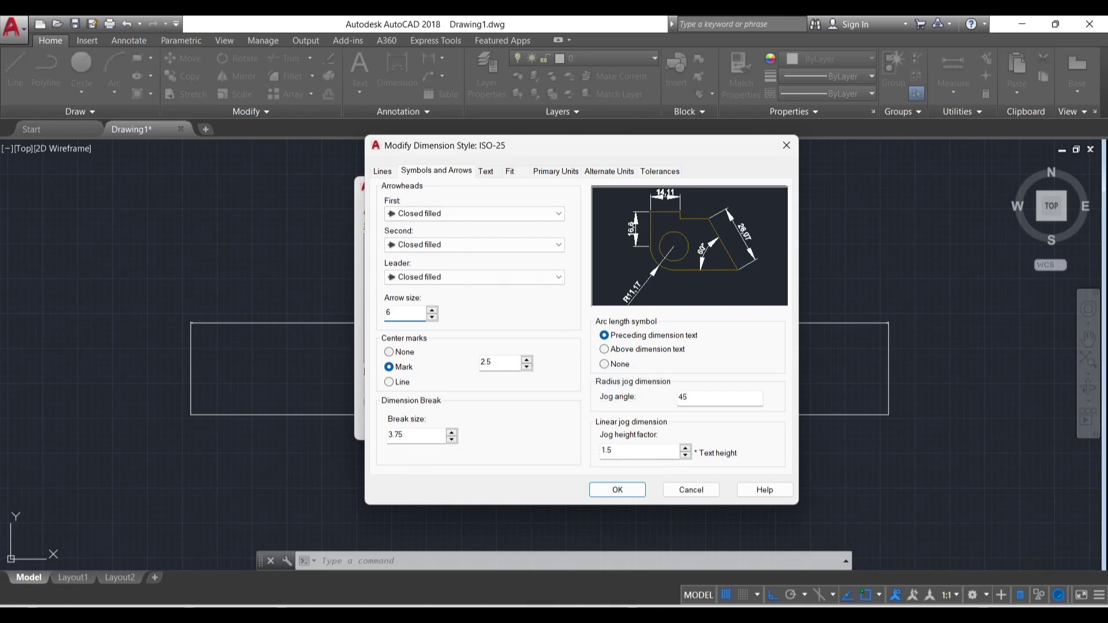
click(486, 171)
- Keep the Standard text style and set dimension text colour to ByLayer
click(512, 207)
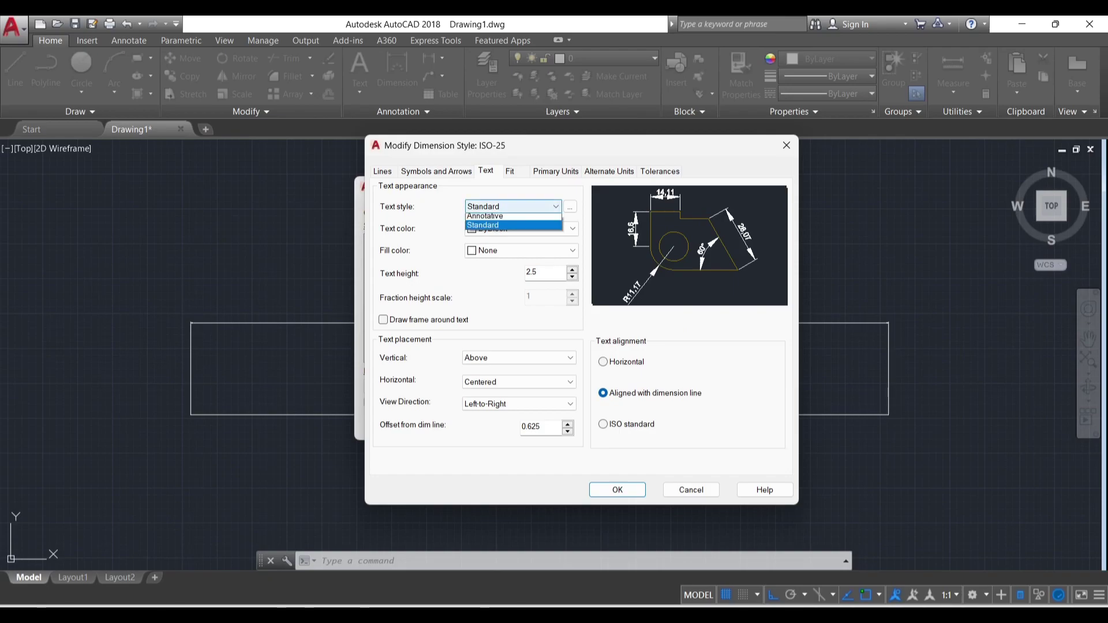
click(490, 228)
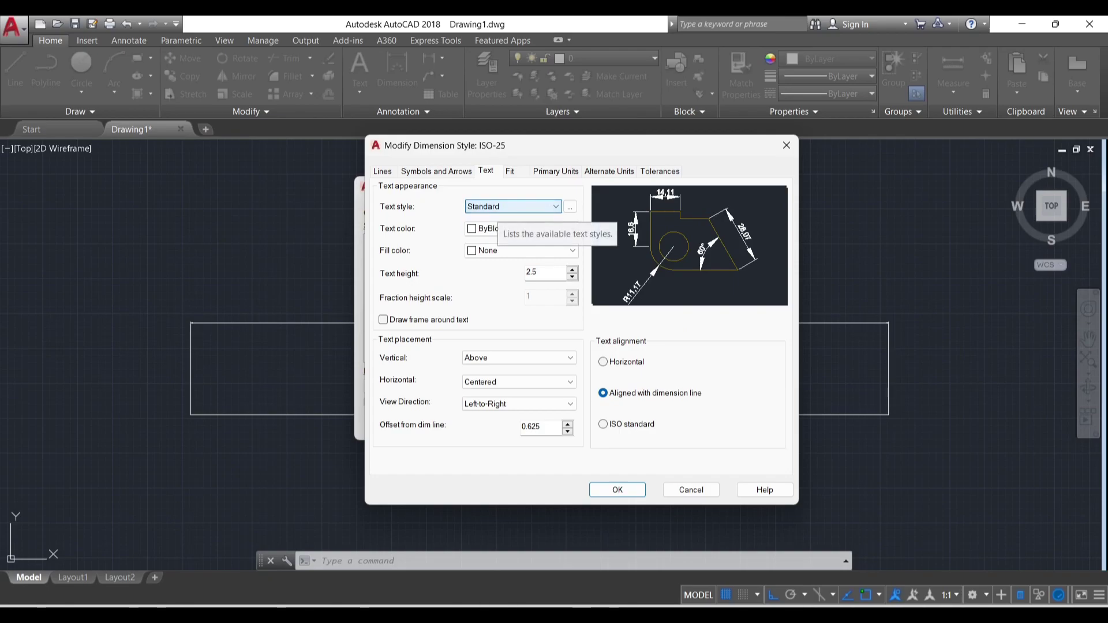
click(519, 228)
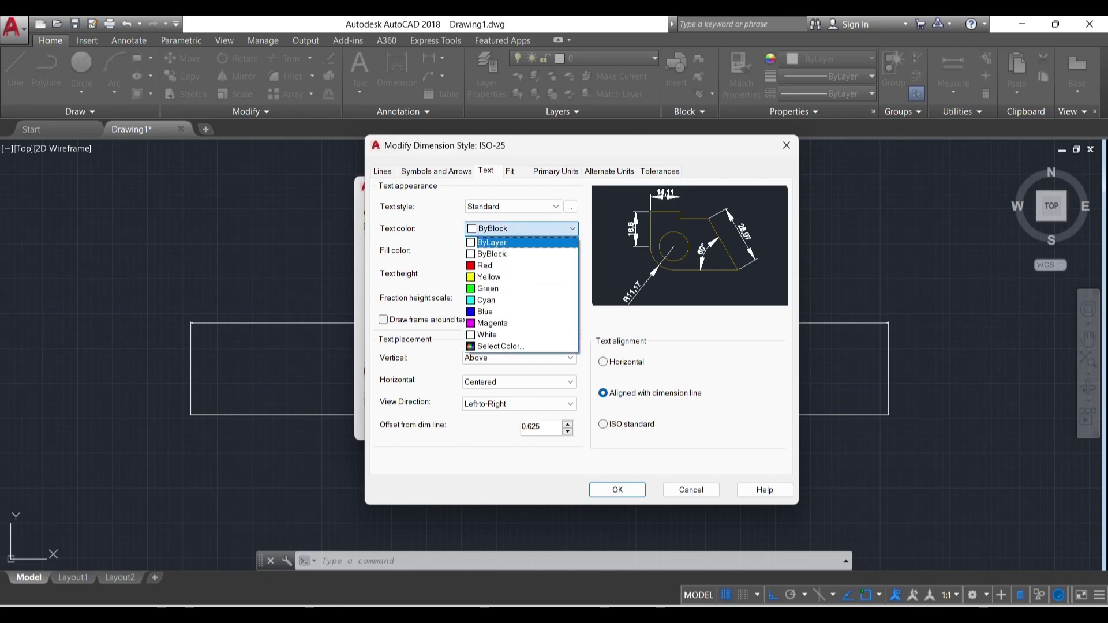
click(485, 265)
click(519, 228)
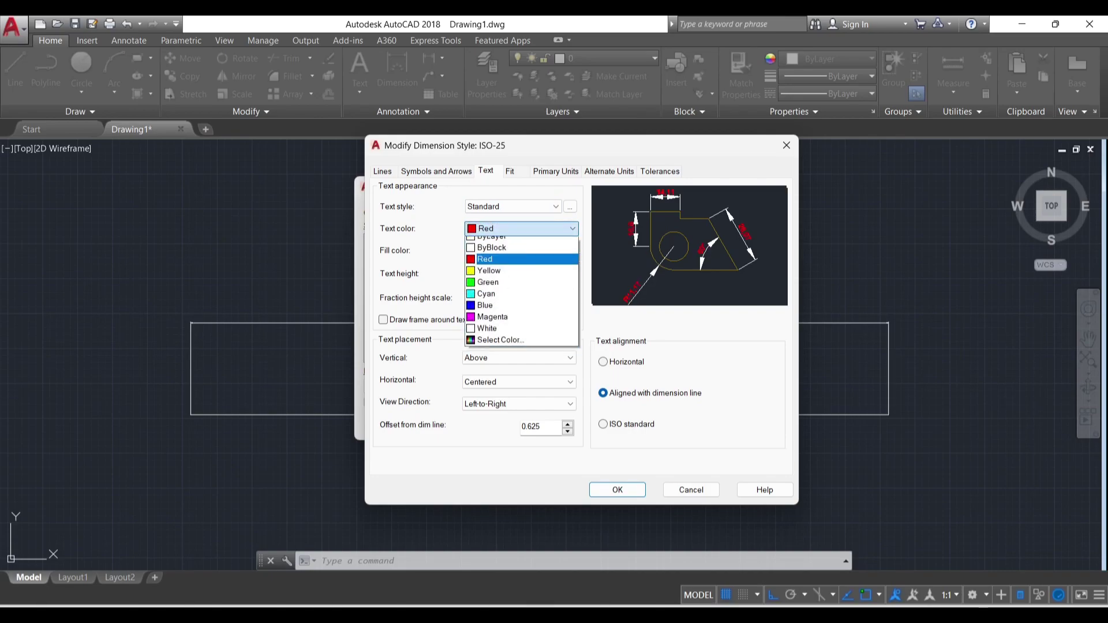
click(492, 242)
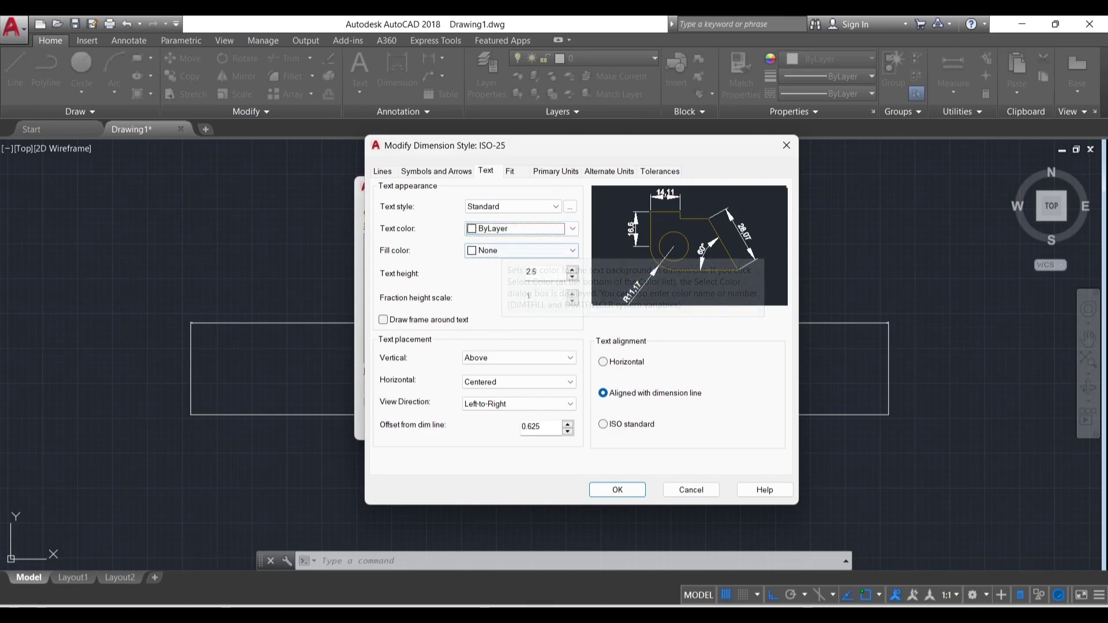
- Set the dimension text fill colour to None after trying Red
click(520, 250)
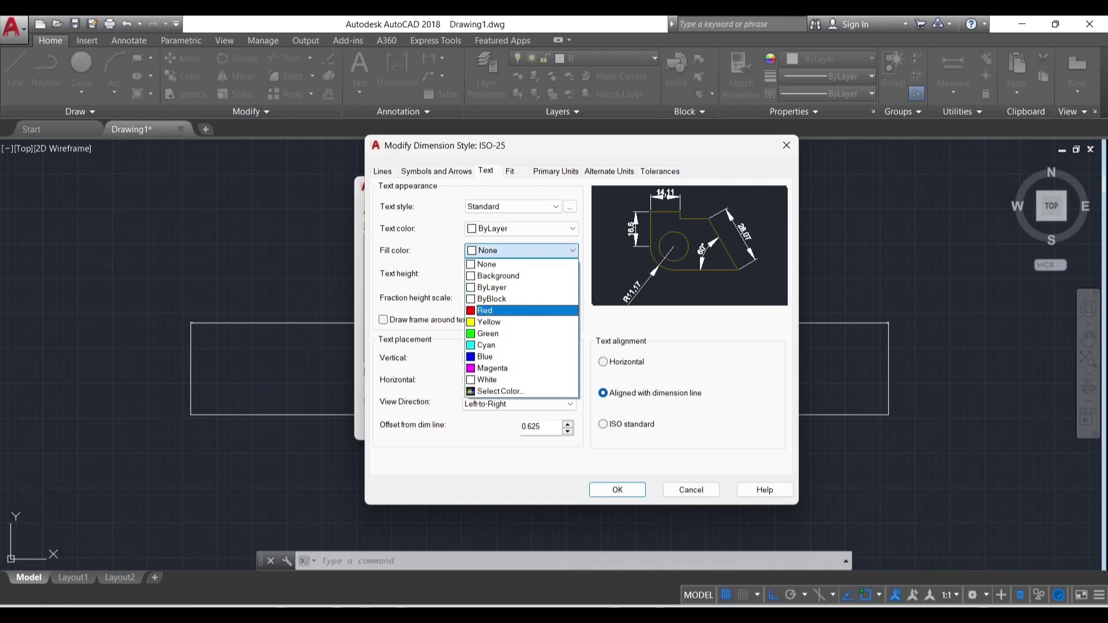
click(491, 276)
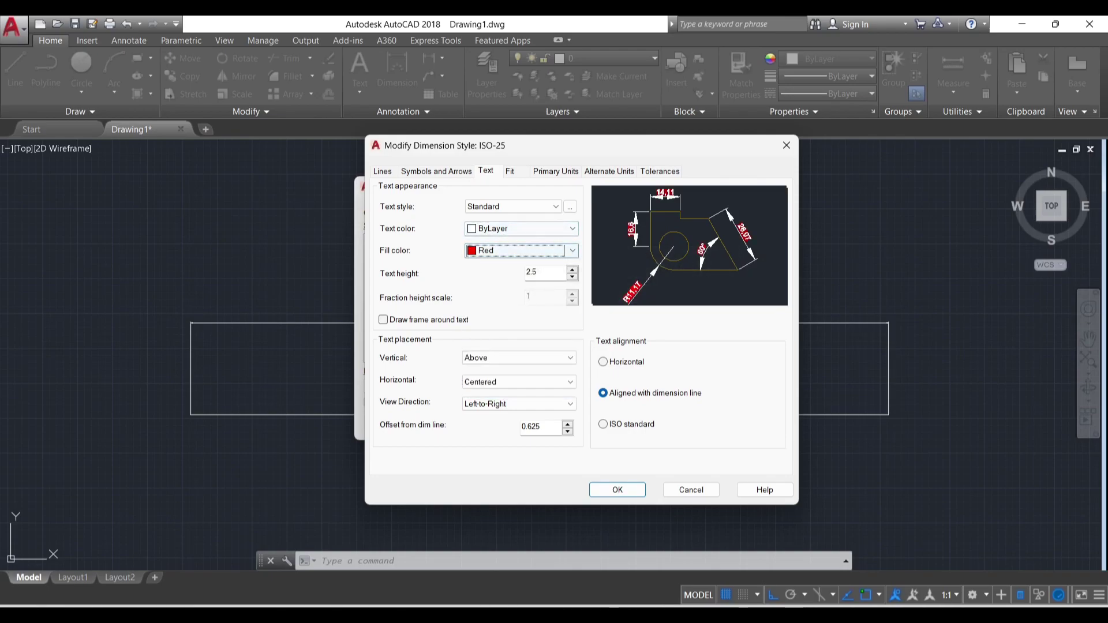
click(519, 250)
scroll(521, 326, up, 1)
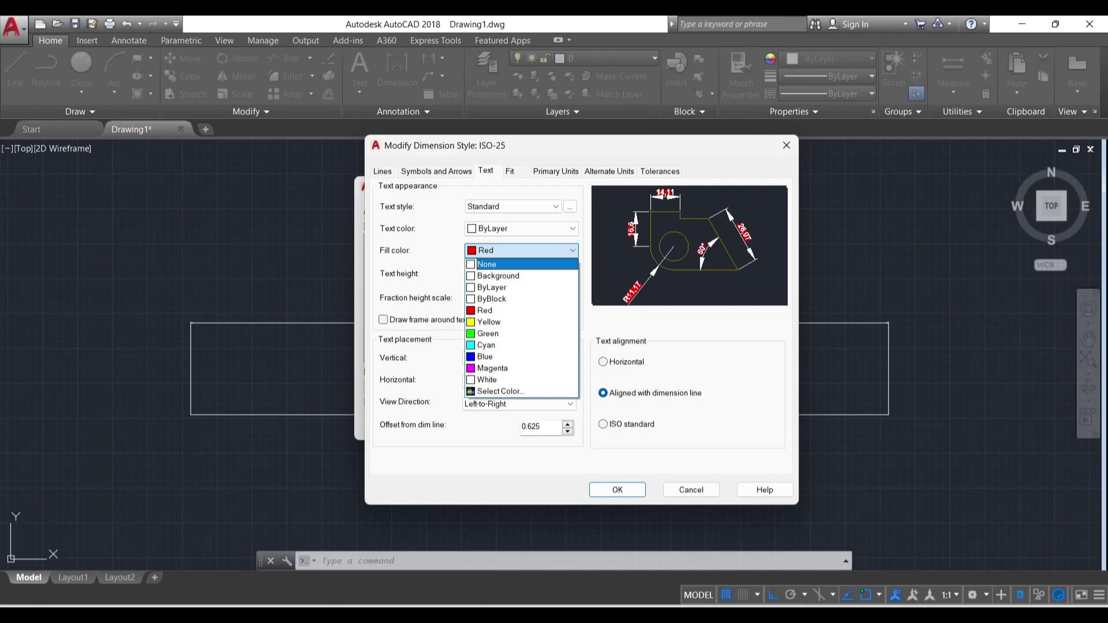
click(486, 264)
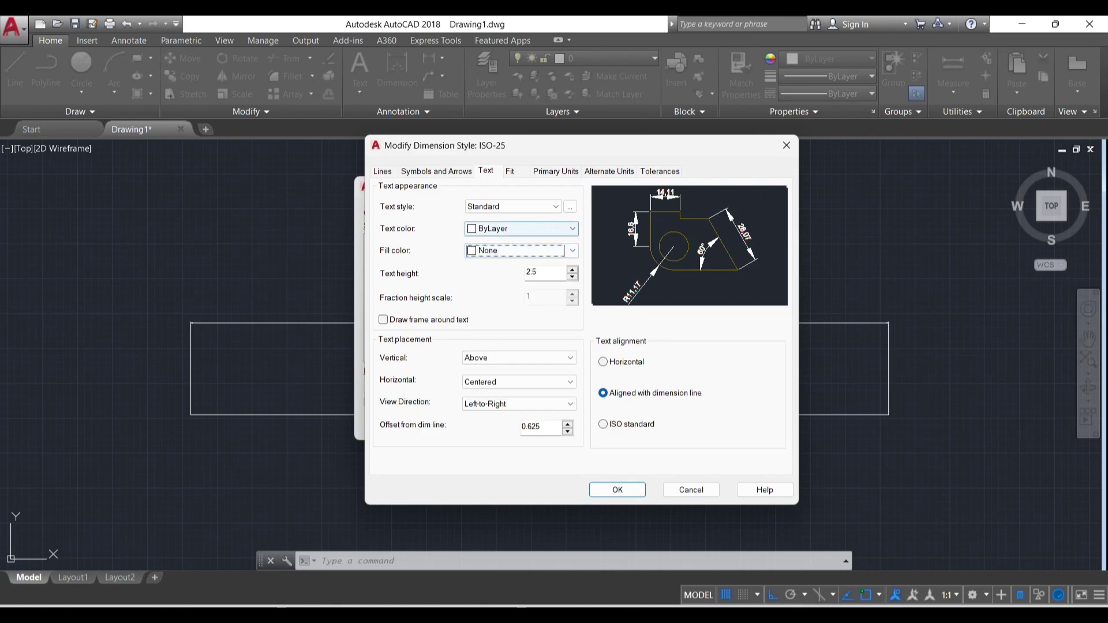
key(Tab)
text(5)
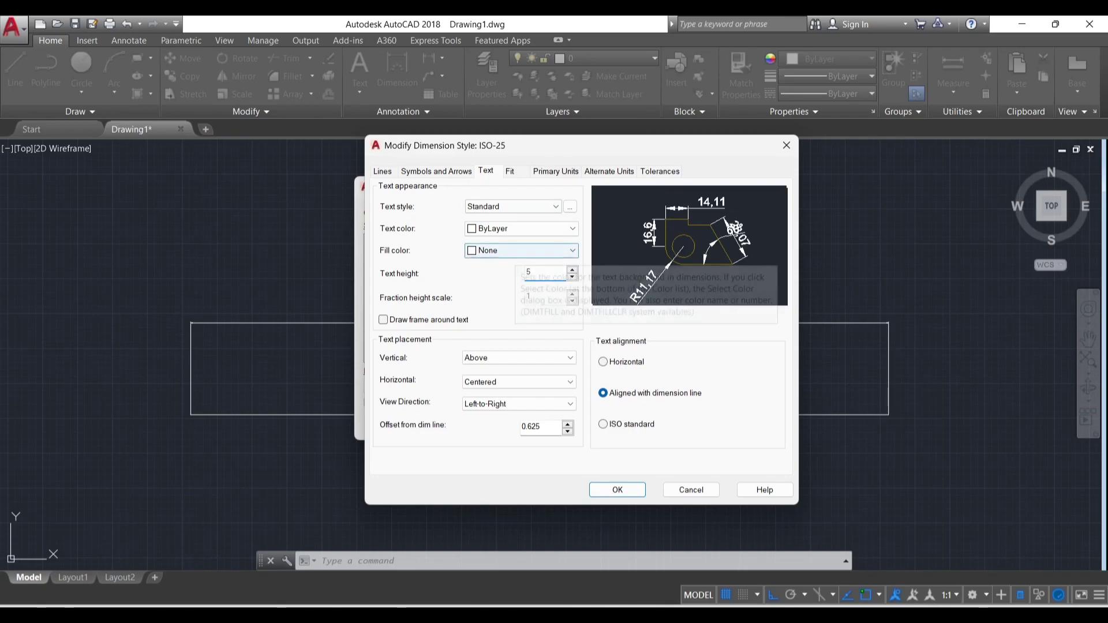
- Keep ISO-25 text placement at Above vertically and Centered horizontally
key(ctrl+shift+Tab)
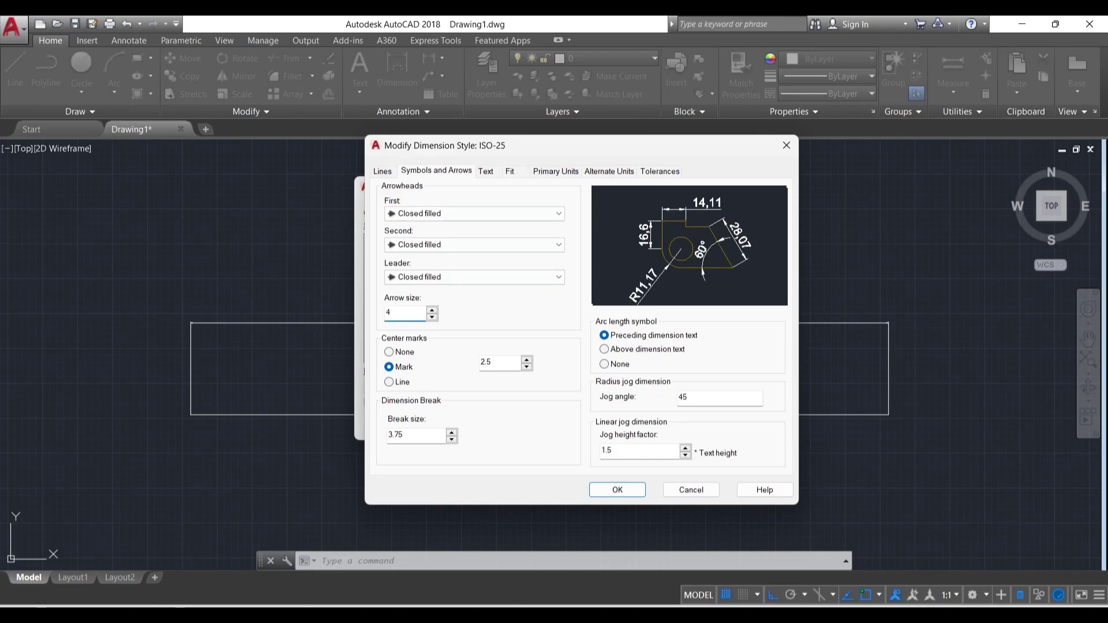
key(ctrl+Tab)
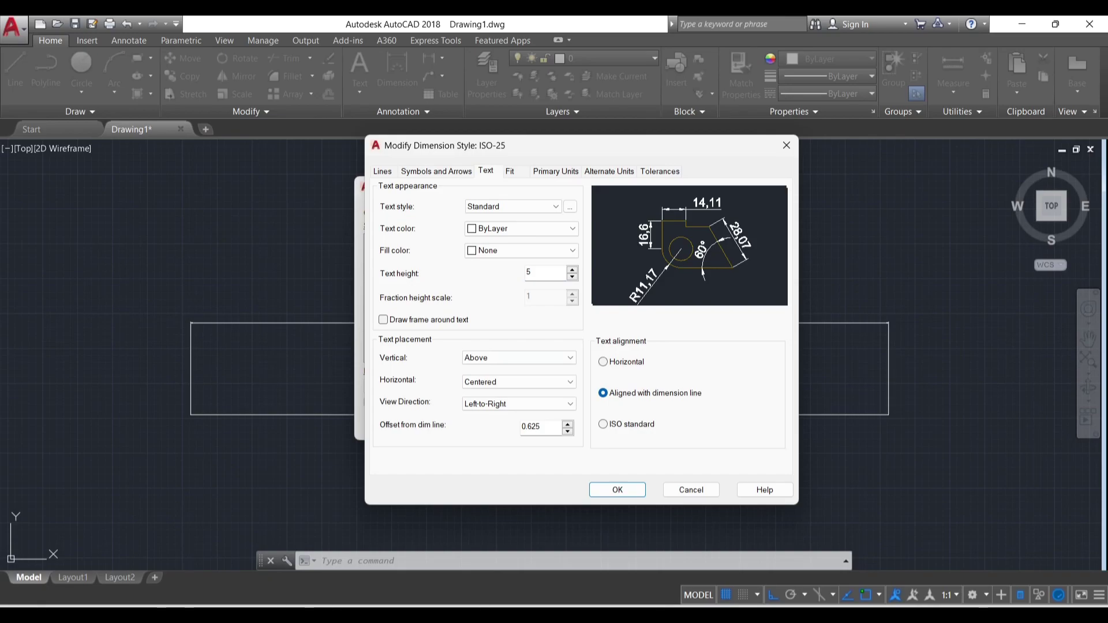
click(519, 358)
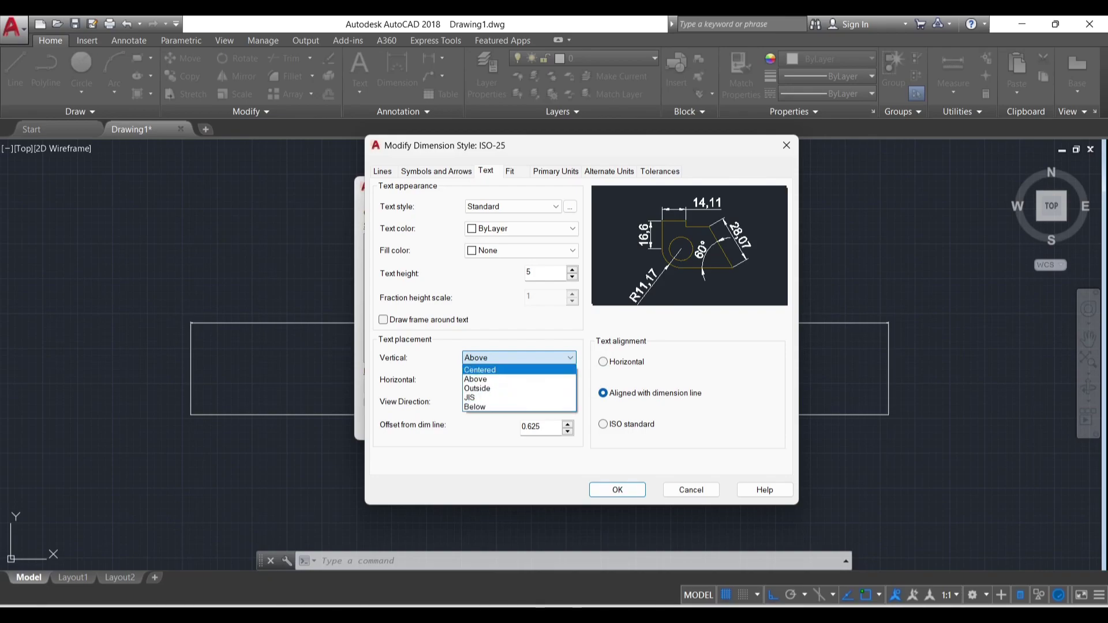
key(Escape)
key(Tab)
key(alt+Down)
key(Return)
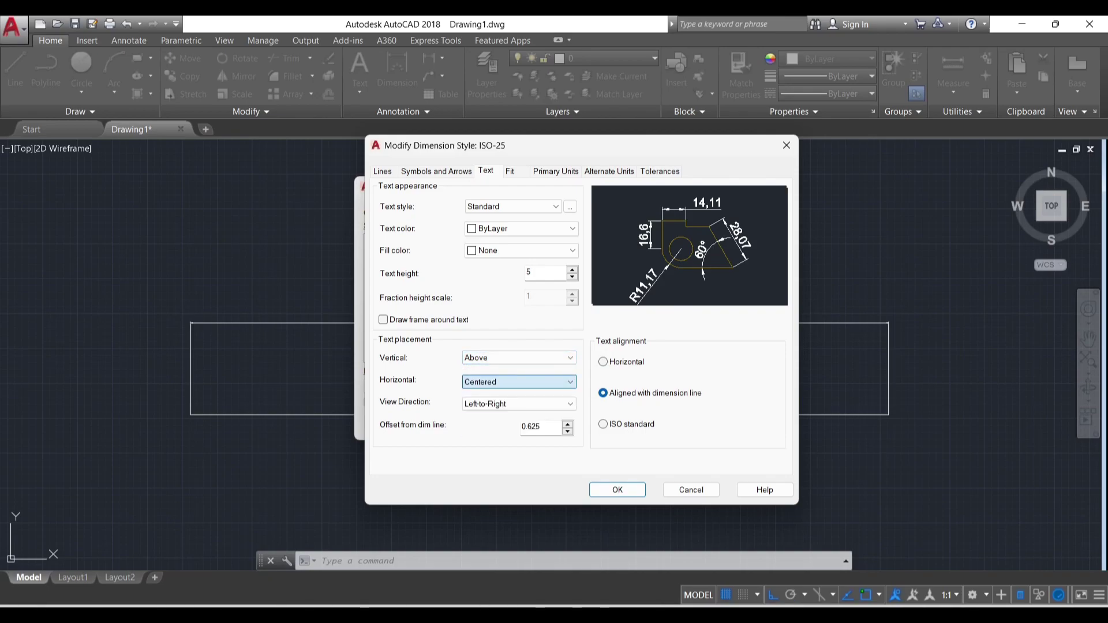
key(Tab)
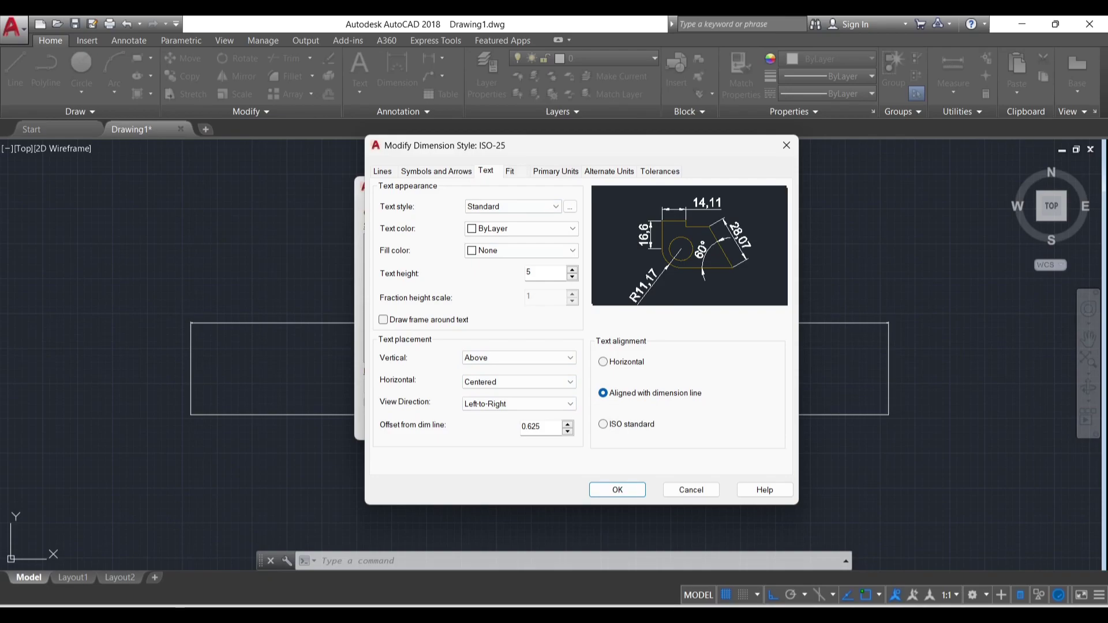
key(ctrl+Tab)
key(ctrl+Tab)
key(ctrl+Tab)
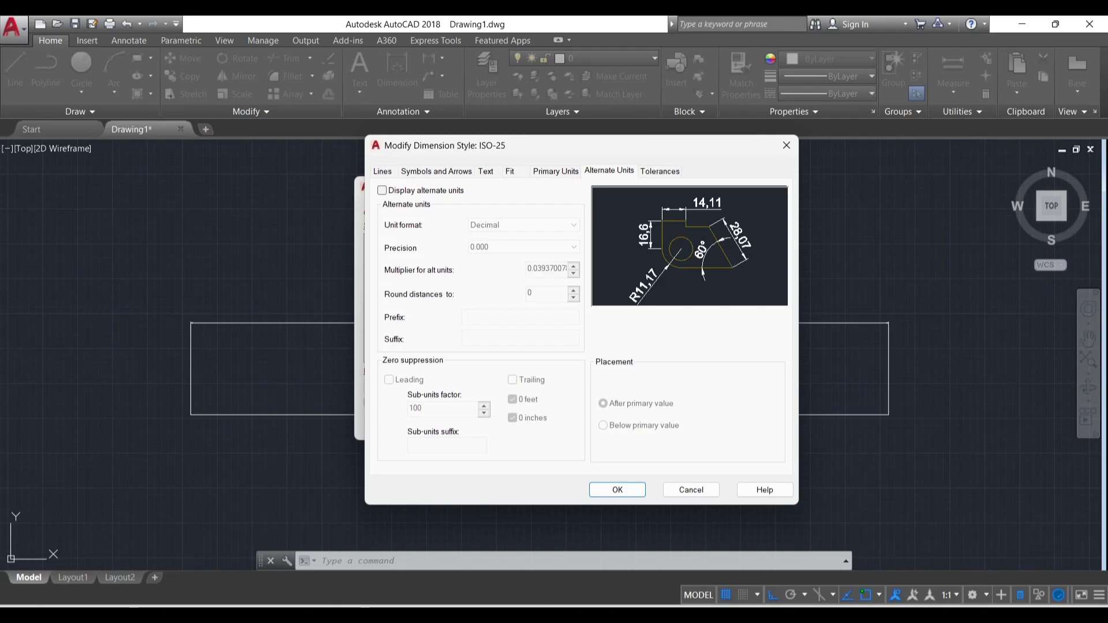
- Set the alternate unit format to Engineering, leaving Display alternate units unticked
click(382, 190)
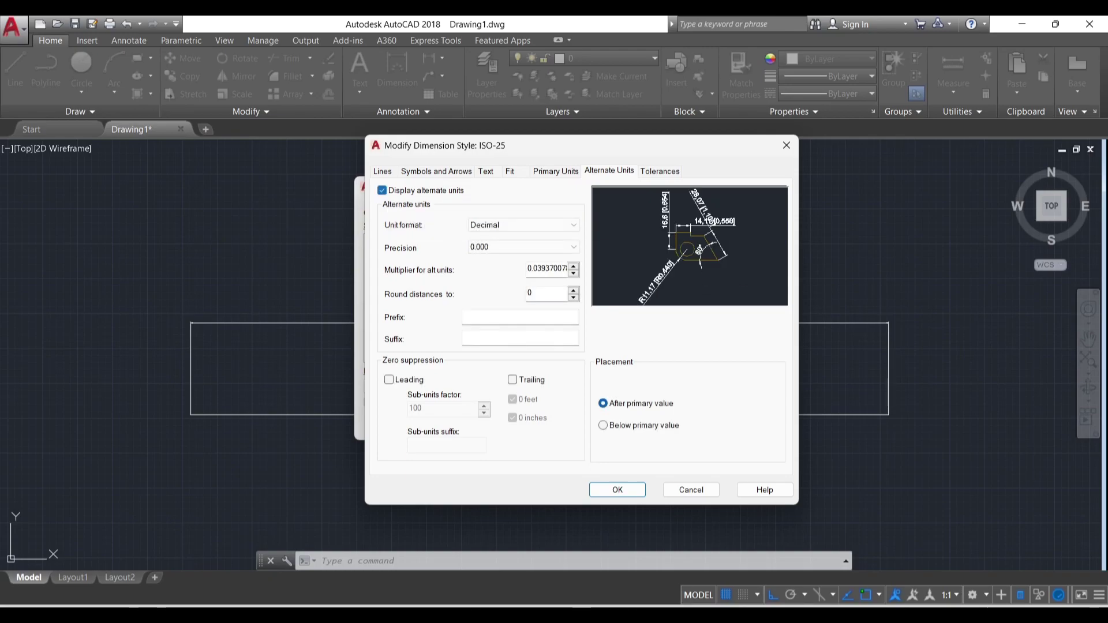
click(523, 225)
click(491, 255)
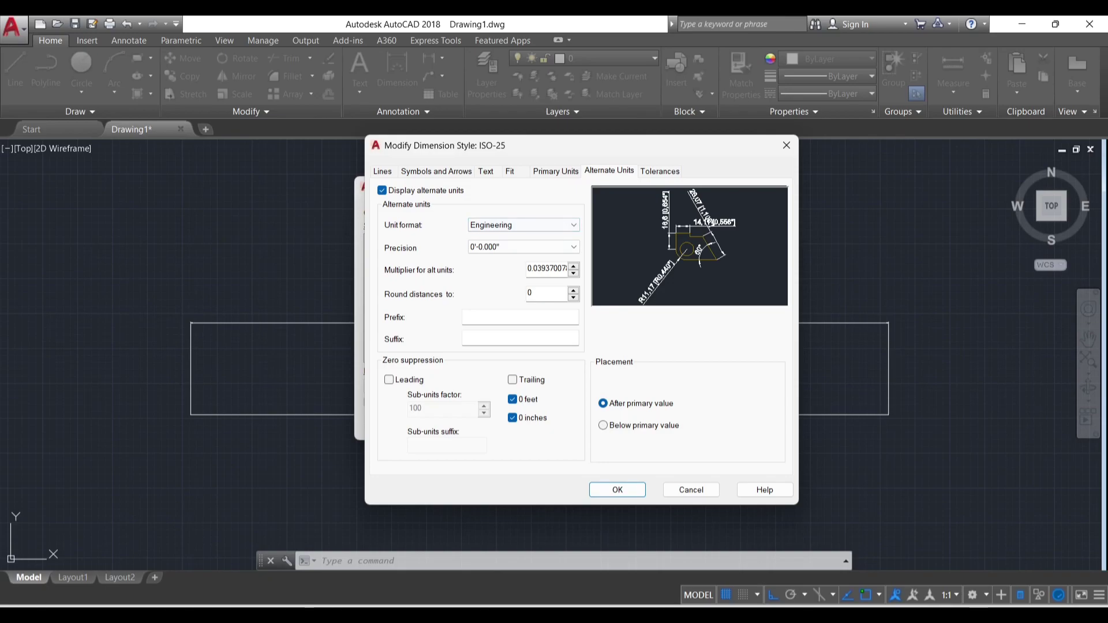
click(382, 189)
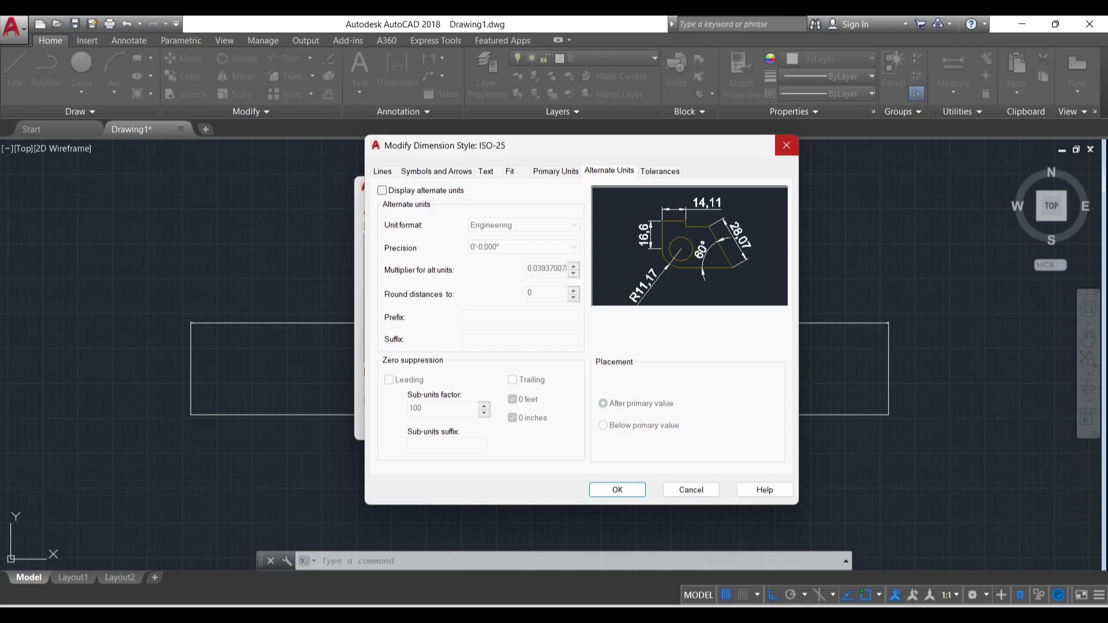
- Confirm the style edits and make ISO-25 the current dimension style
click(617, 489)
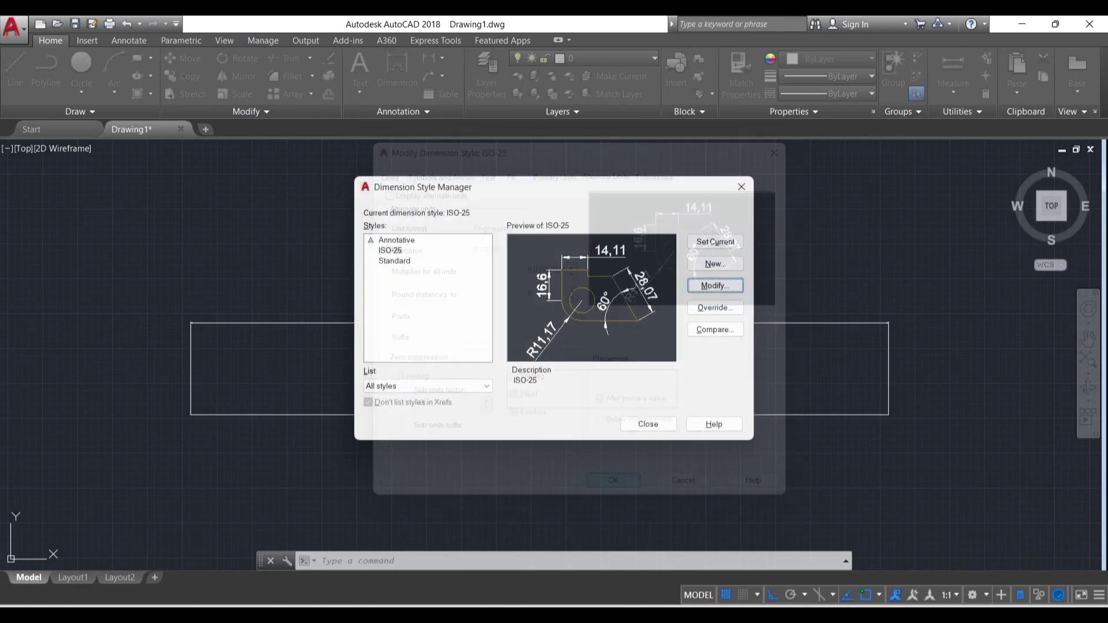
click(715, 241)
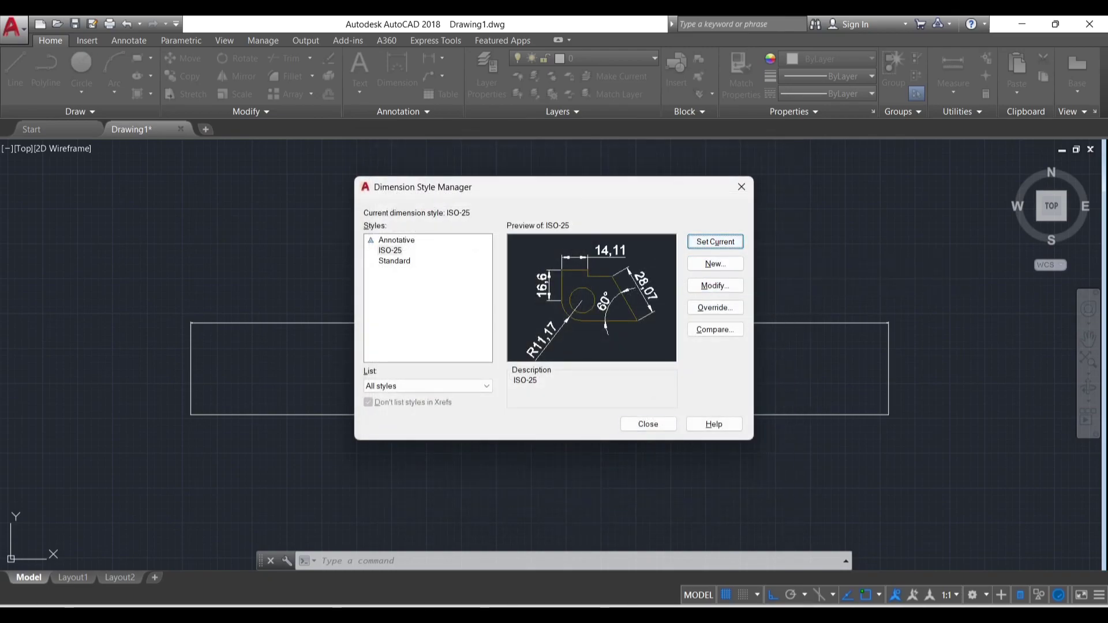
click(648, 424)
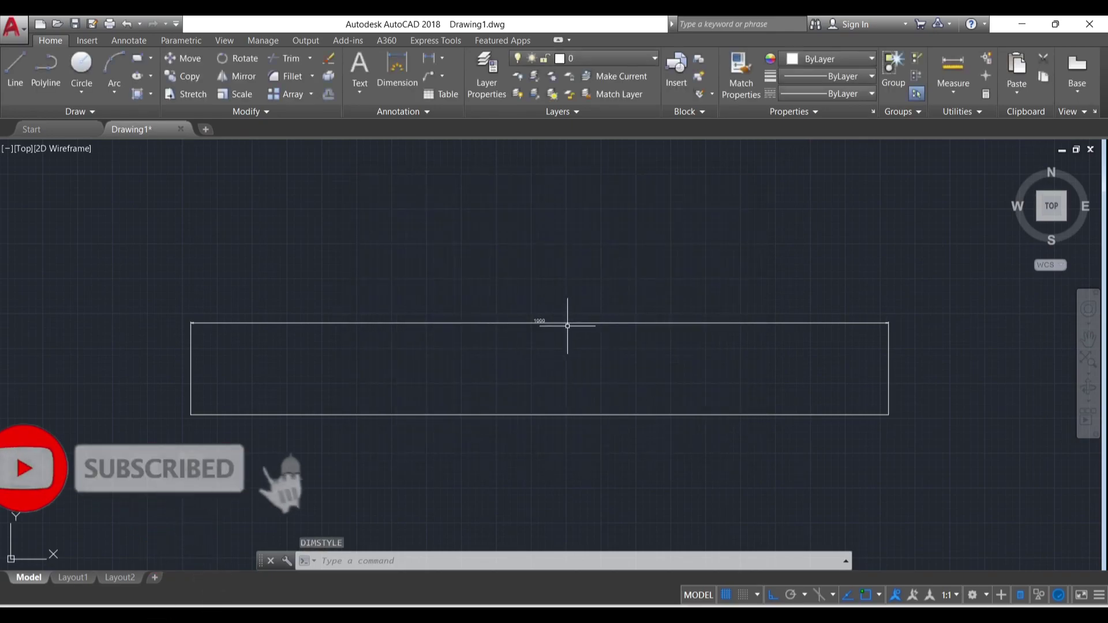
- Change the ISO-25 dimension style's text height to 10
text(d)
key(Return)
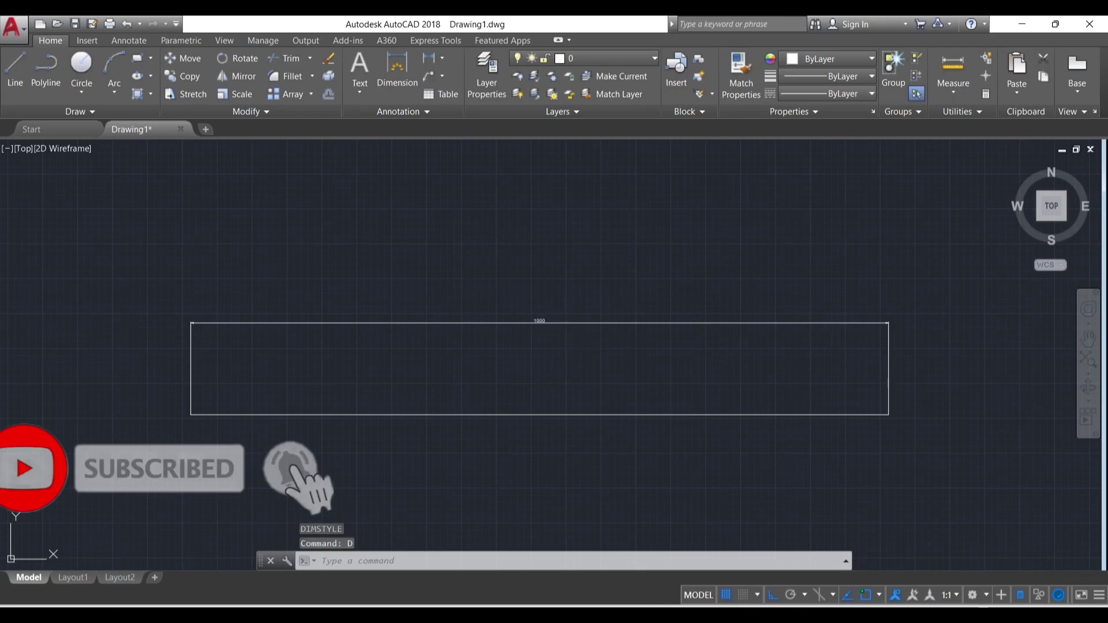
click(716, 285)
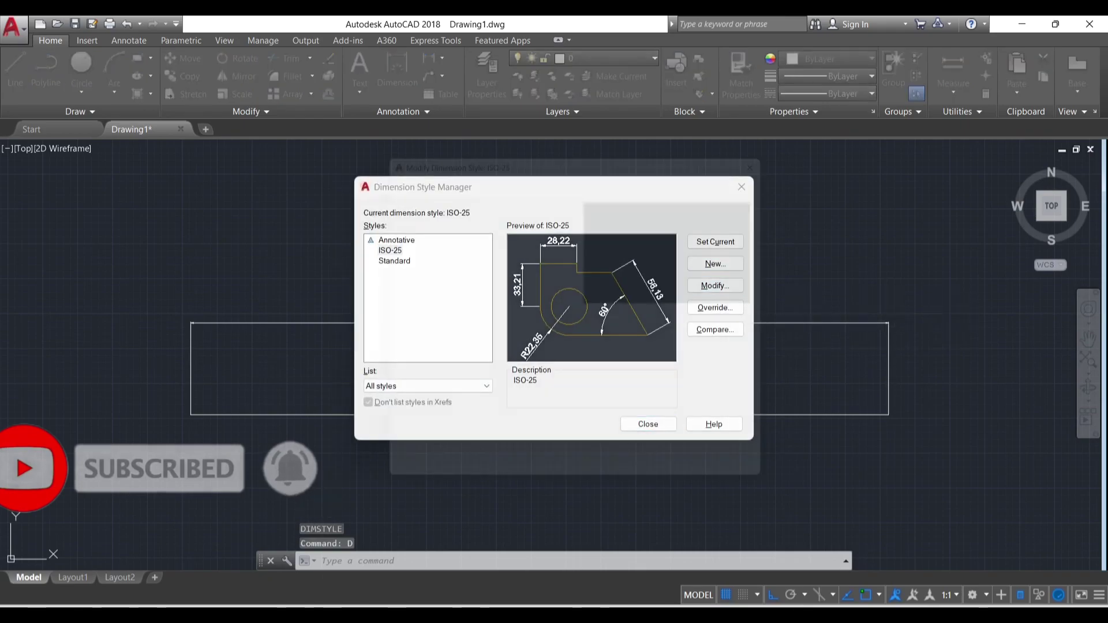
click(485, 171)
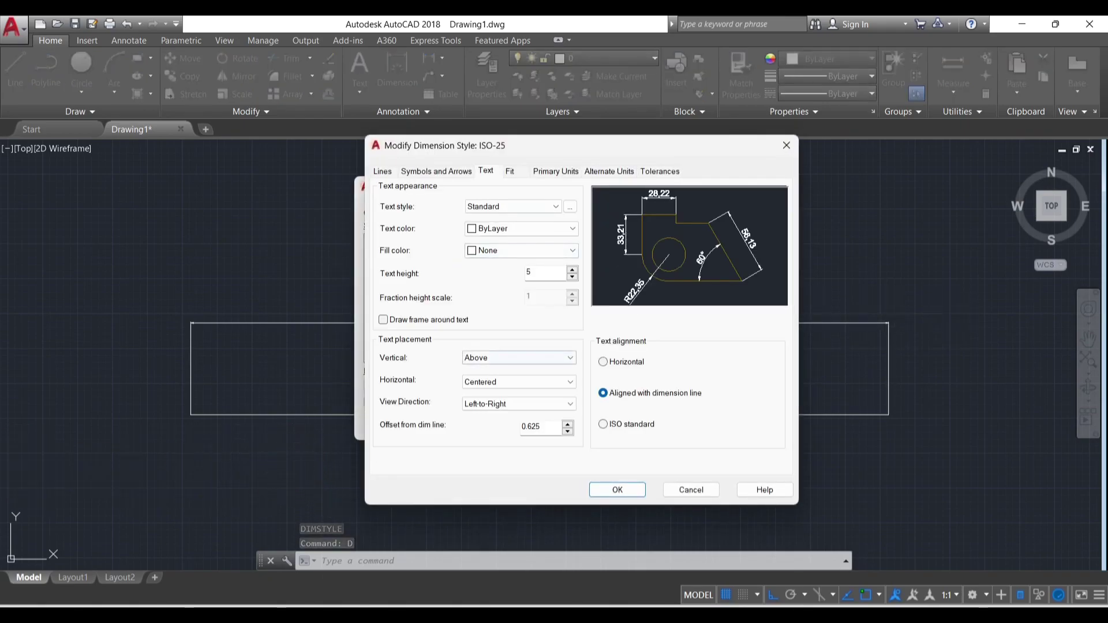
double_click(536, 272)
text(10)
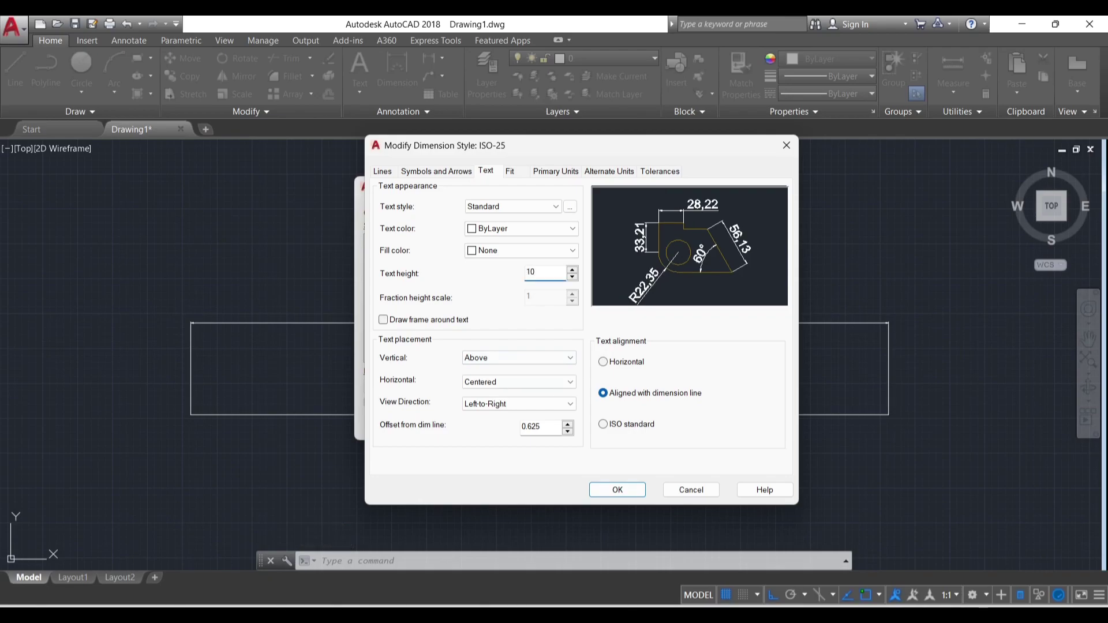
click(617, 490)
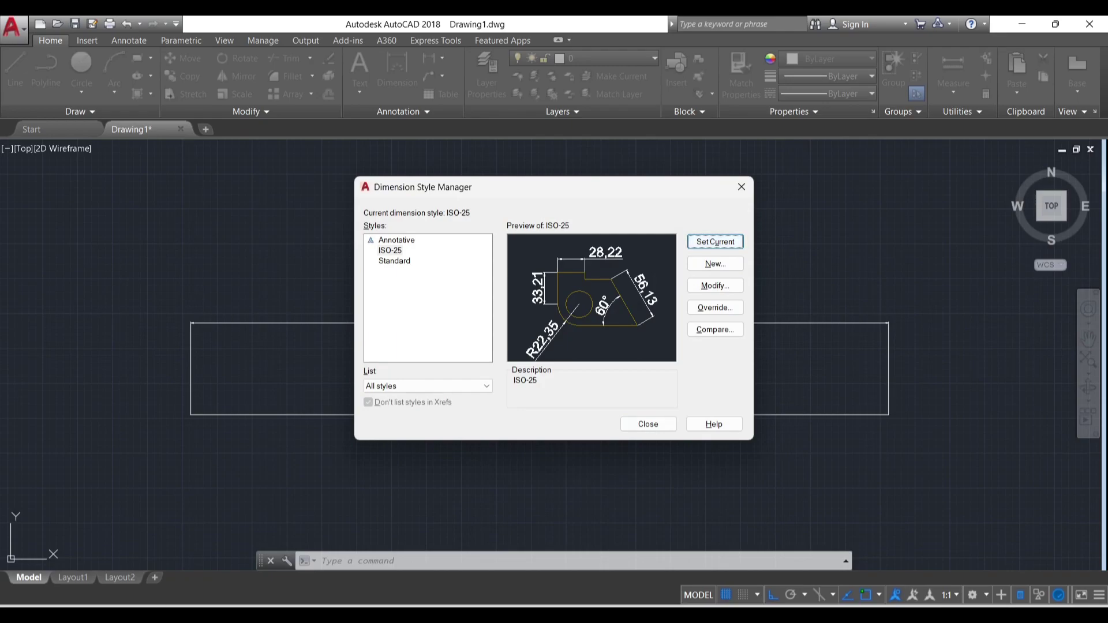
click(648, 424)
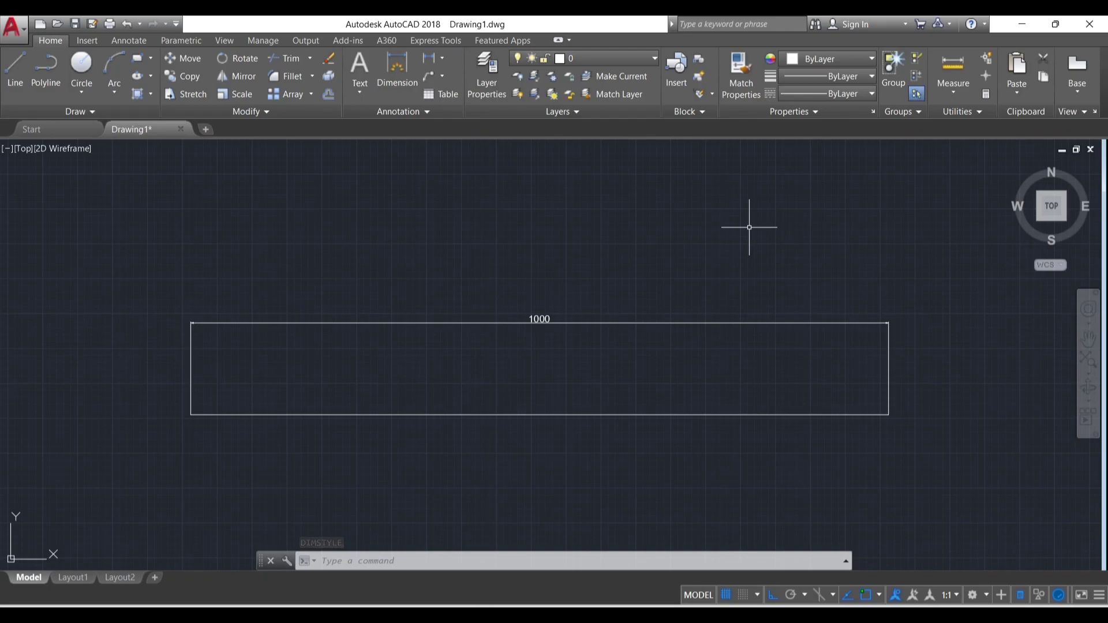
- Erase the rectangle and its dimension using a crossing selection window
click(563, 442)
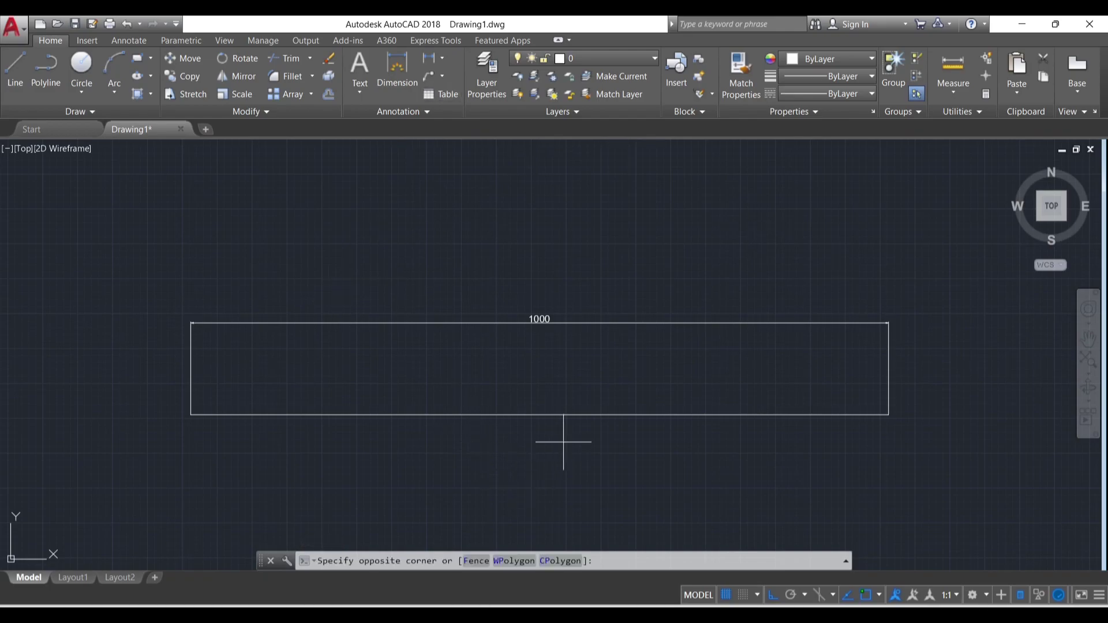
click(359, 279)
key(Delete)
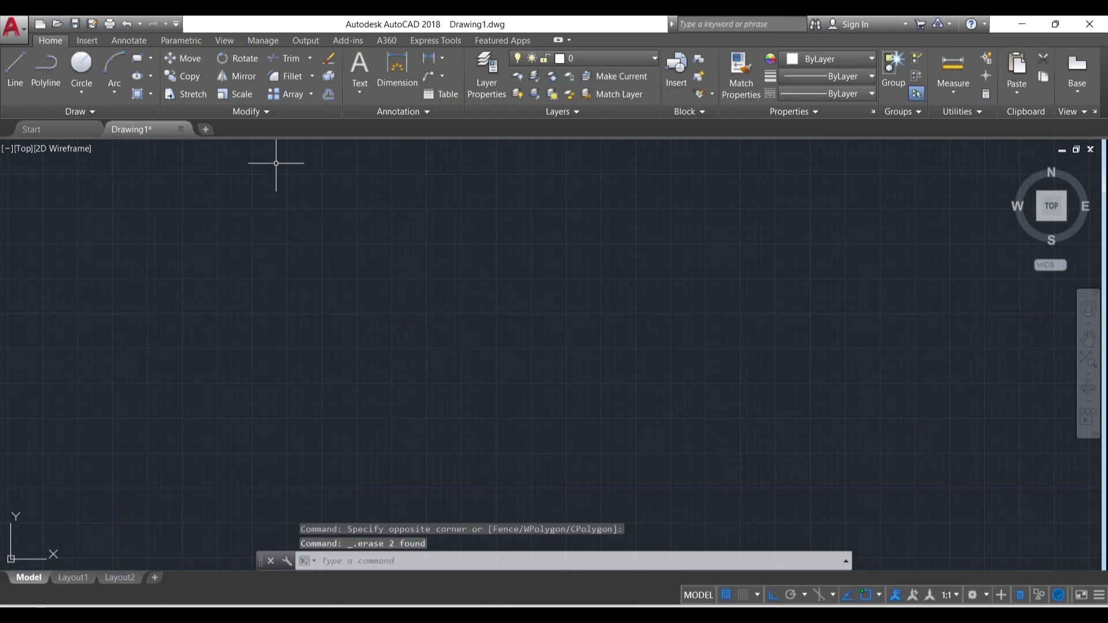
- Draw a centre-radius circle with radius 100
click(82, 90)
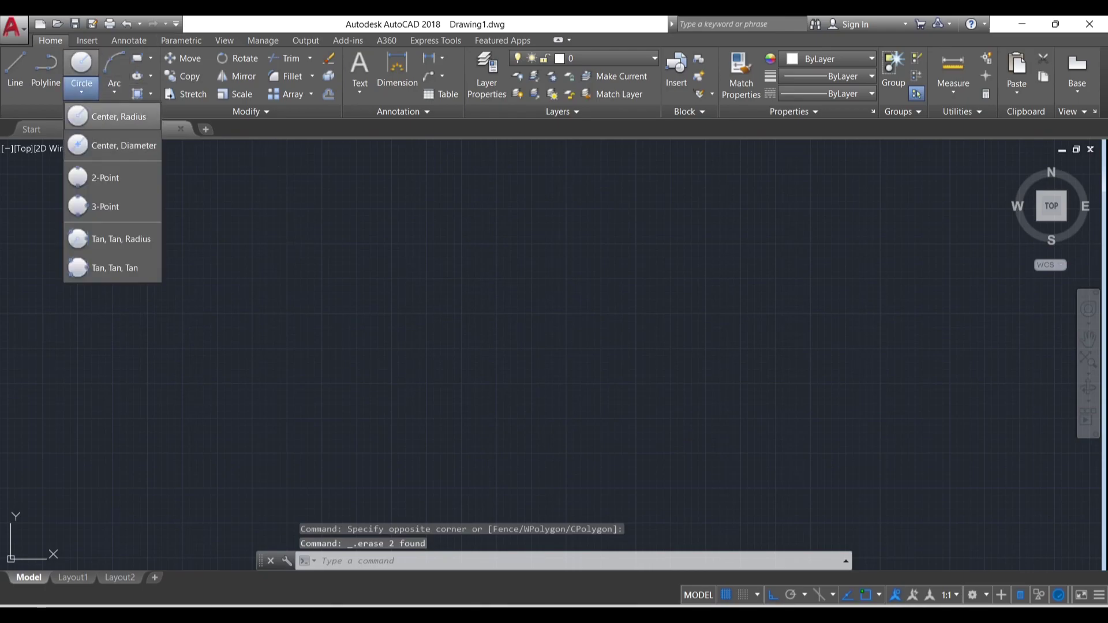
click(115, 116)
click(472, 360)
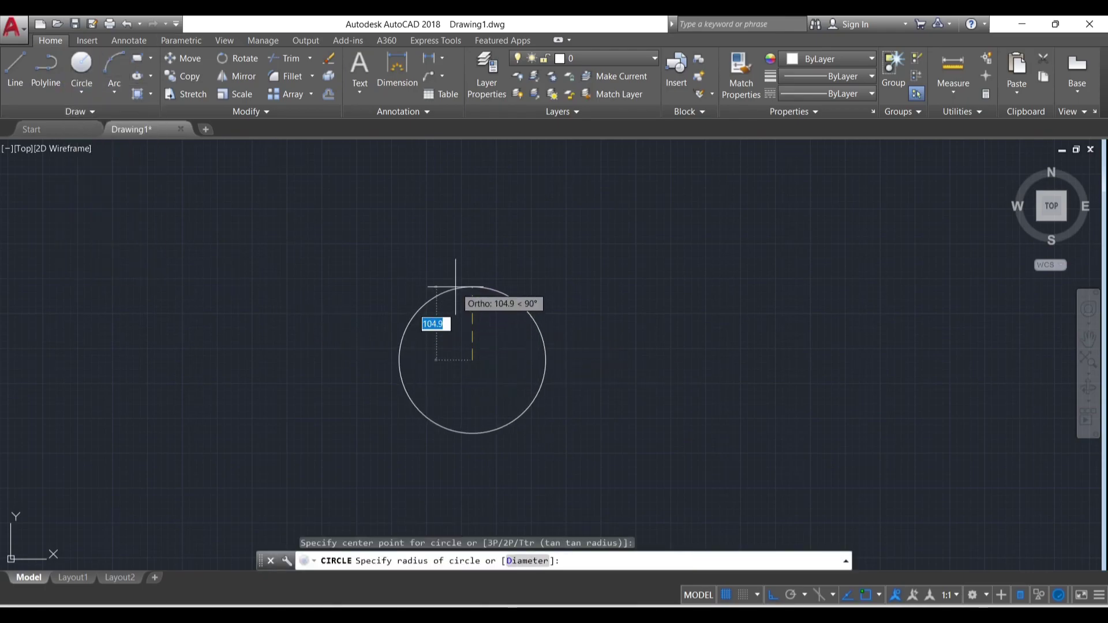
text(100)
key(Return)
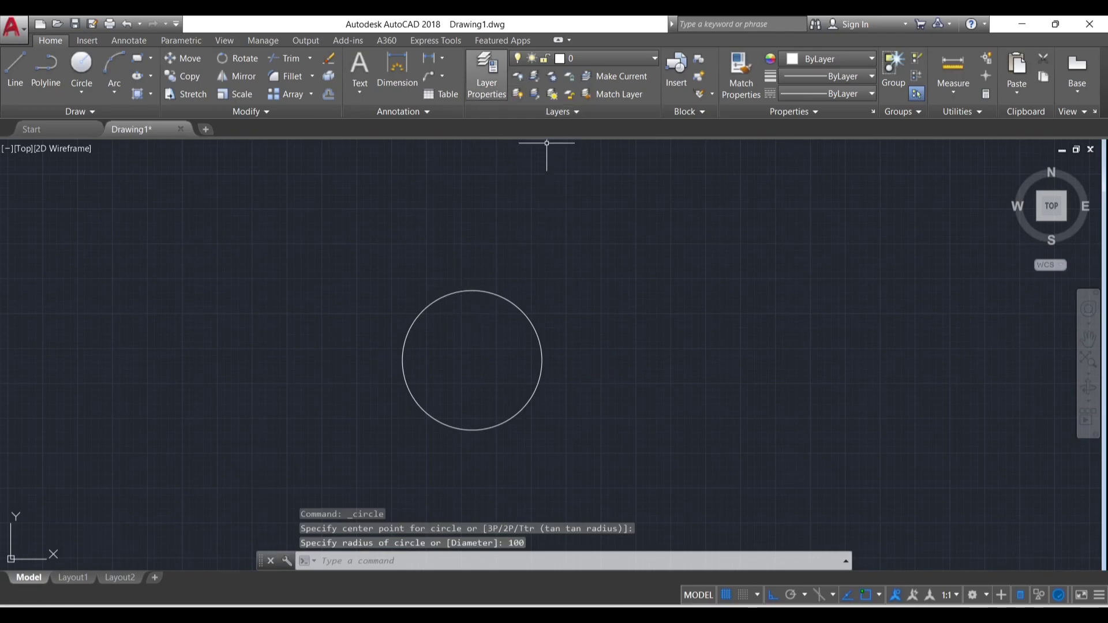
click(441, 57)
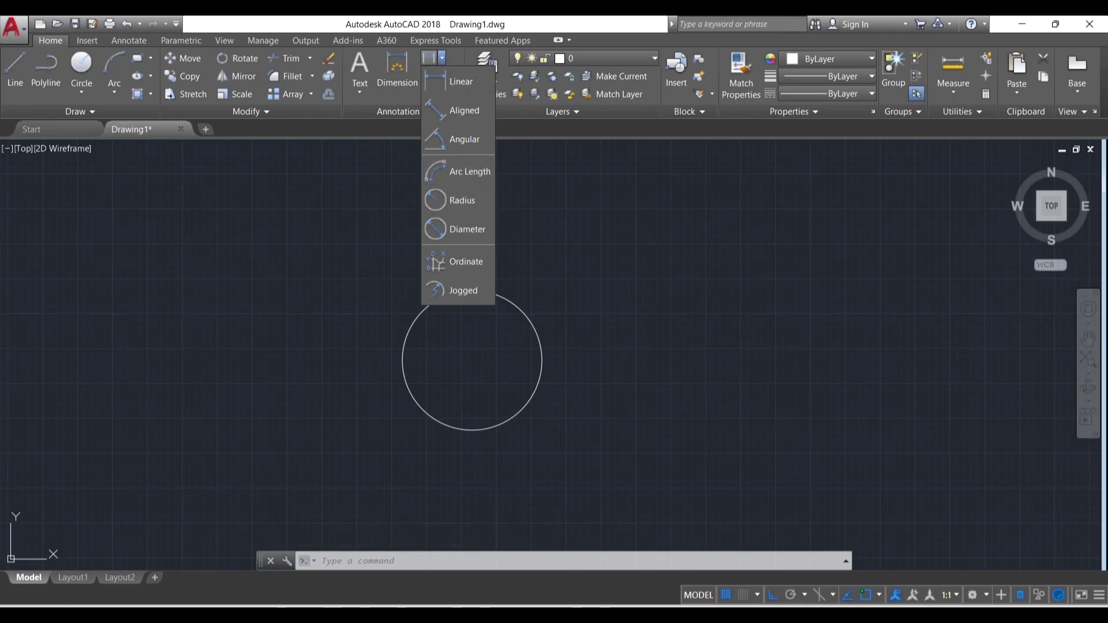
- Add an R100 radius dimension to the circle
click(462, 201)
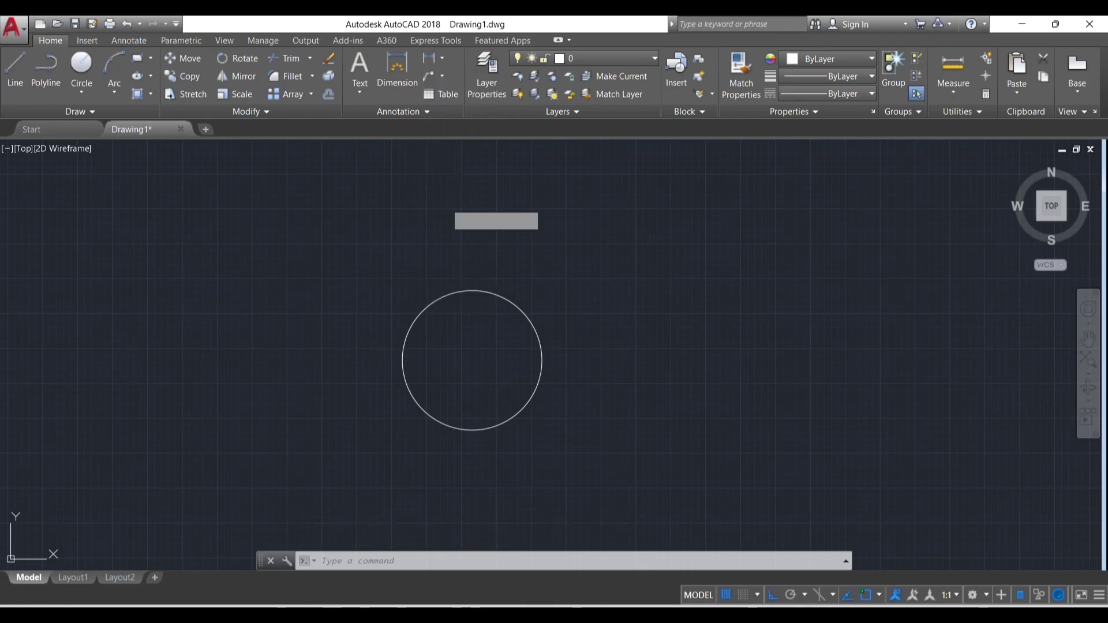
click(507, 299)
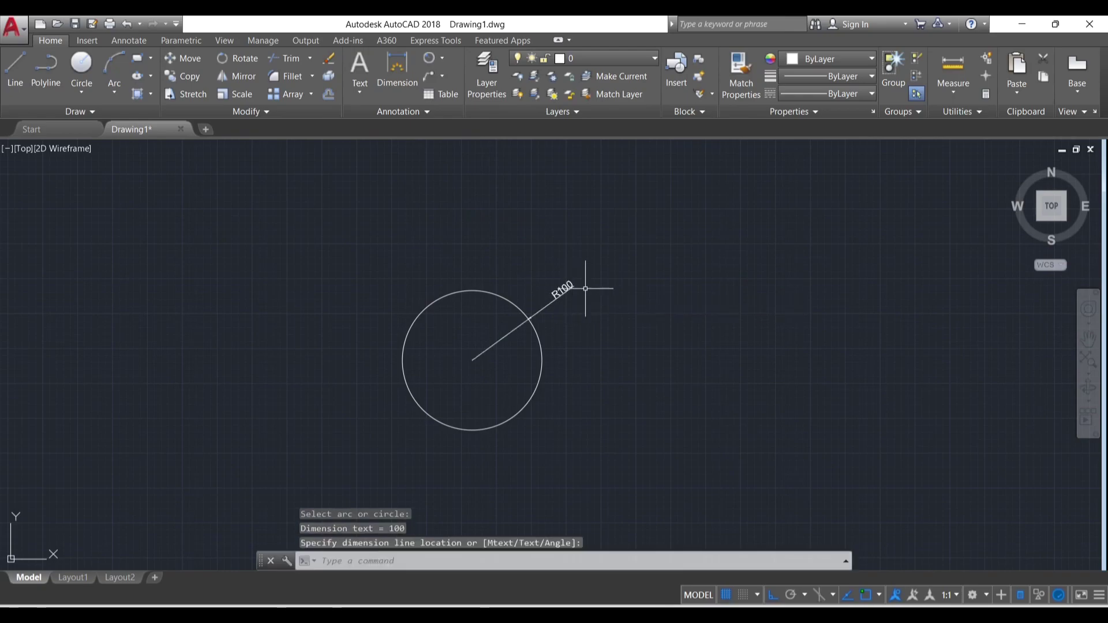
scroll(585, 288, up, 4)
scroll(581, 290, down, 3)
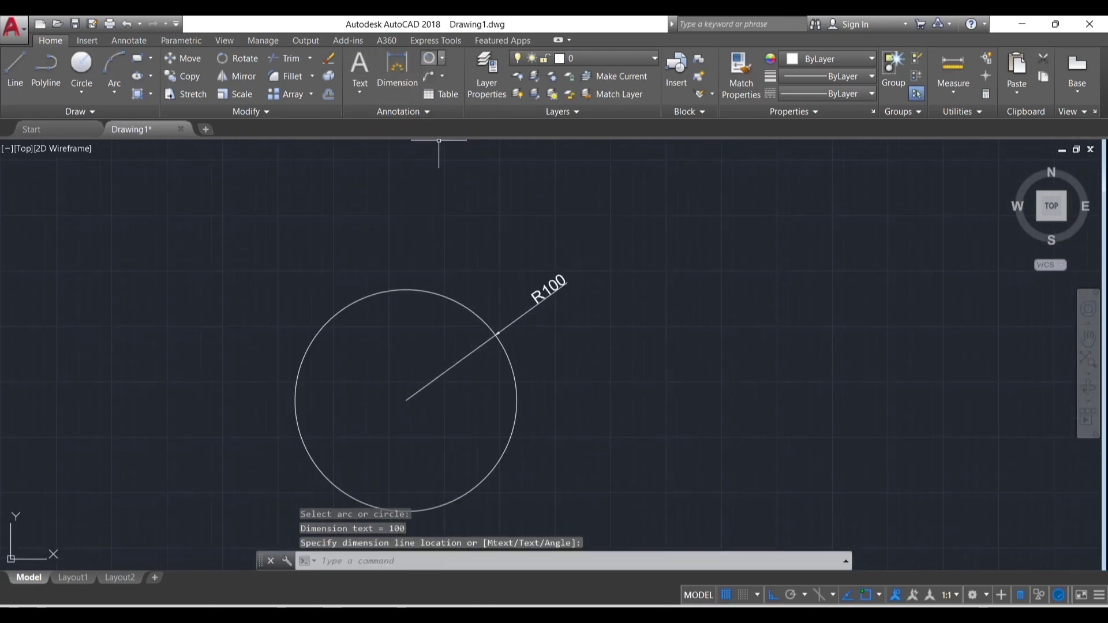
- Add a Ø200 diameter dimension placed above the circle
click(439, 58)
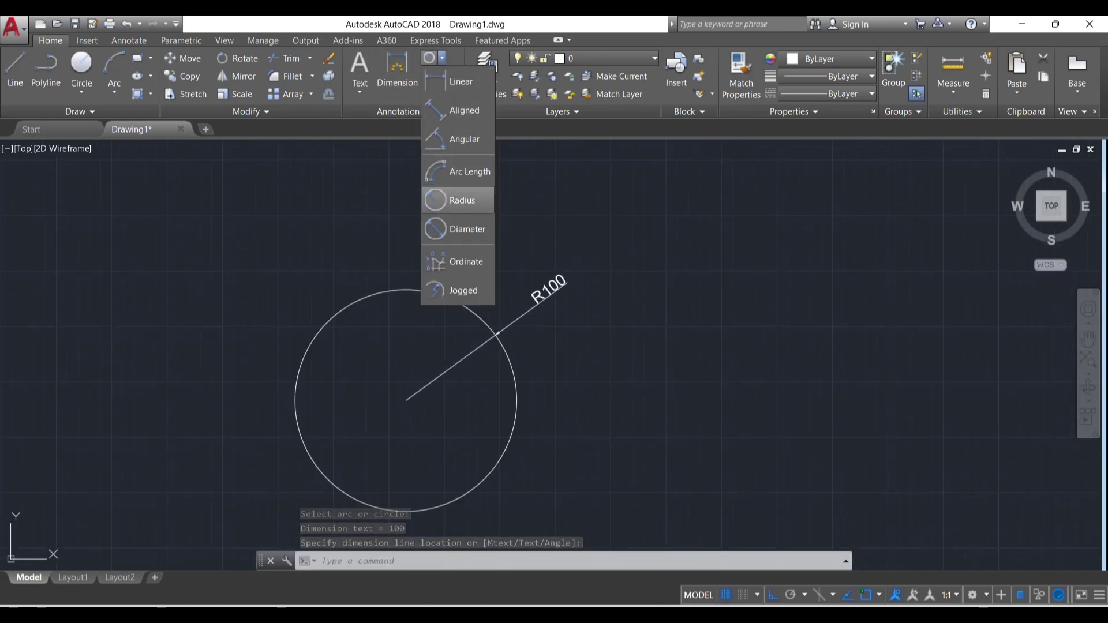
click(456, 230)
click(444, 297)
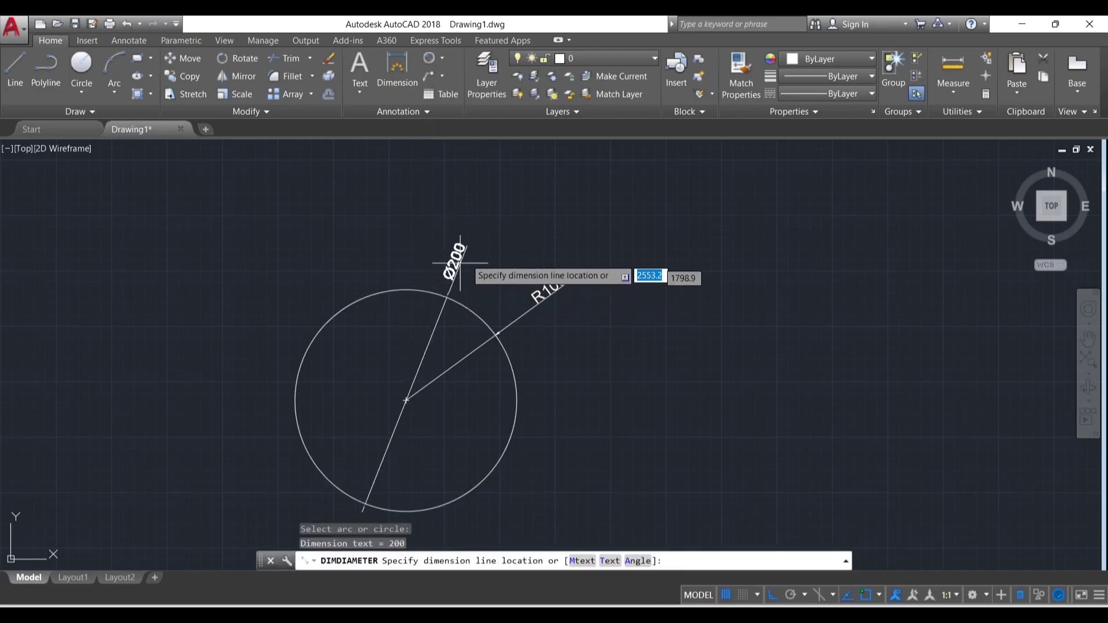
click(514, 234)
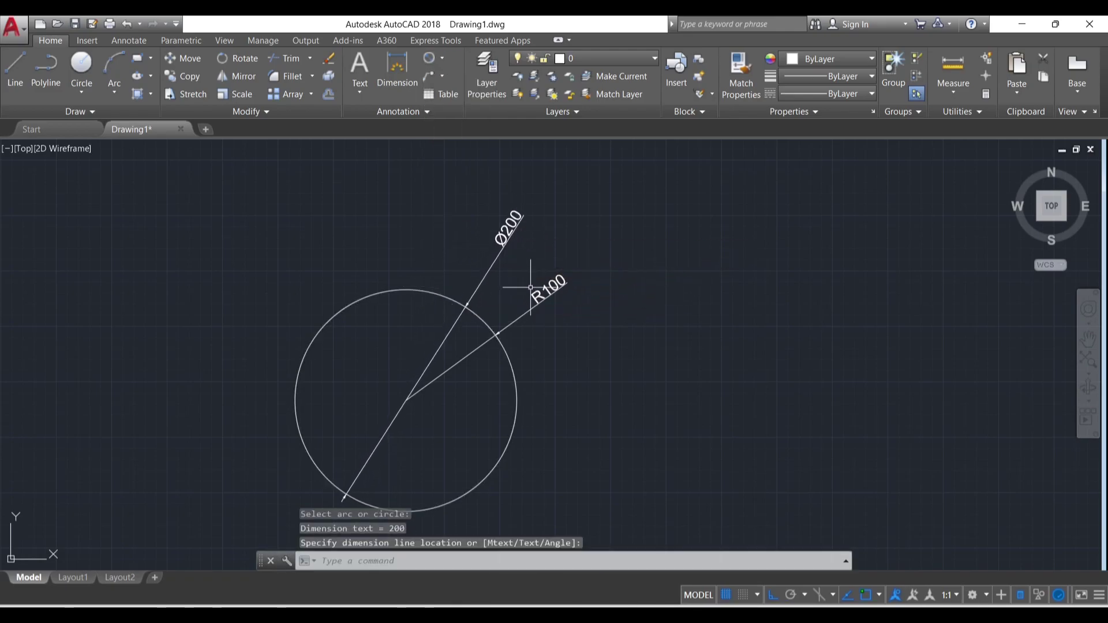